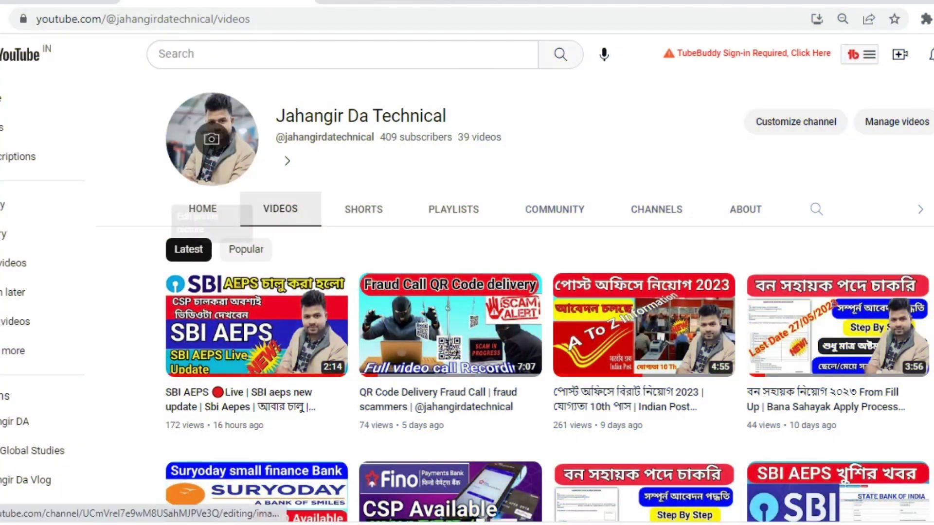
Step: Scroll down and back up through the YouTube channel's Videos page
scroll(545, 292, "down", 7)
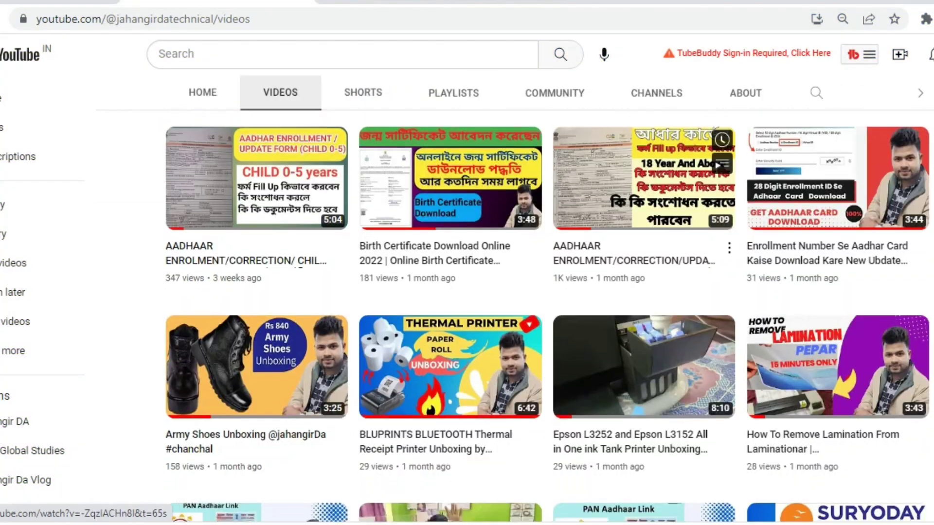
scroll(515, 299, "up", 5)
scroll(516, 300, "up", 5)
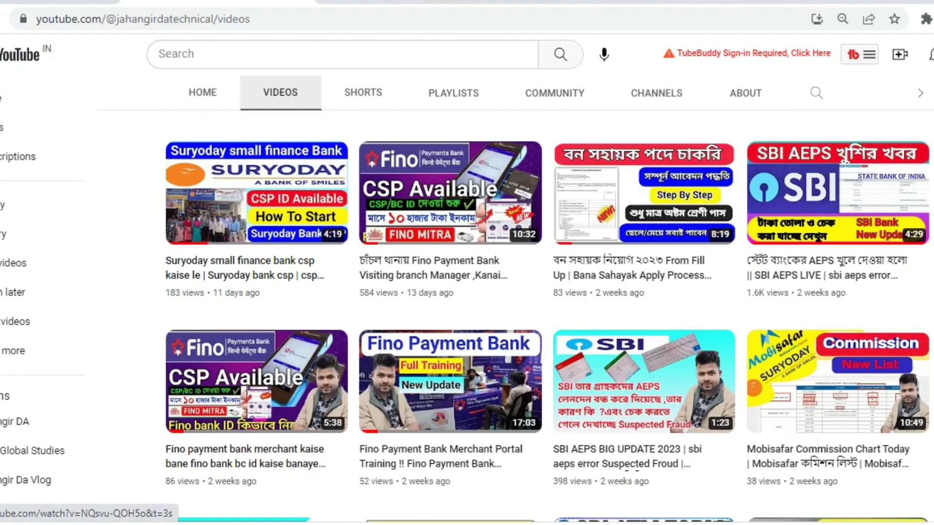
scroll(515, 299, "up", 3)
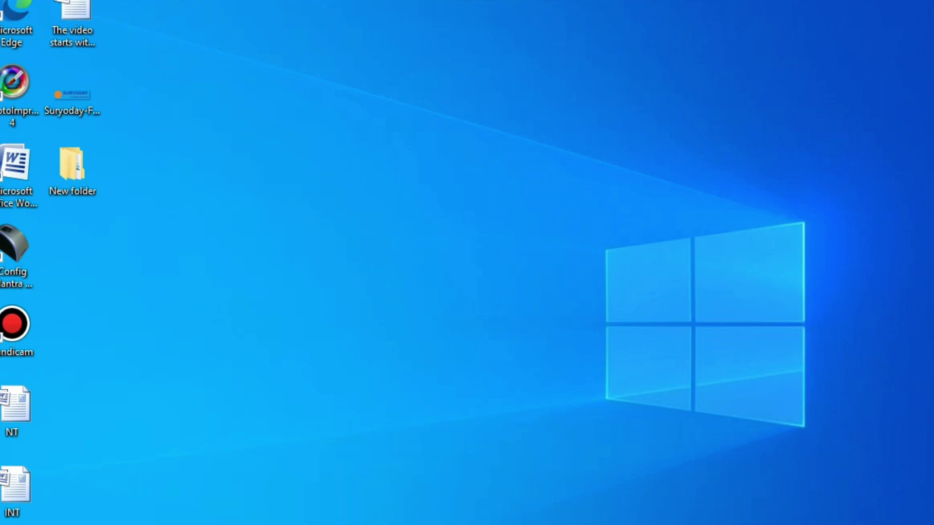
Step: Browse to the Downloads folder in File Explorer and preview the original portrait photo
key("super+e")
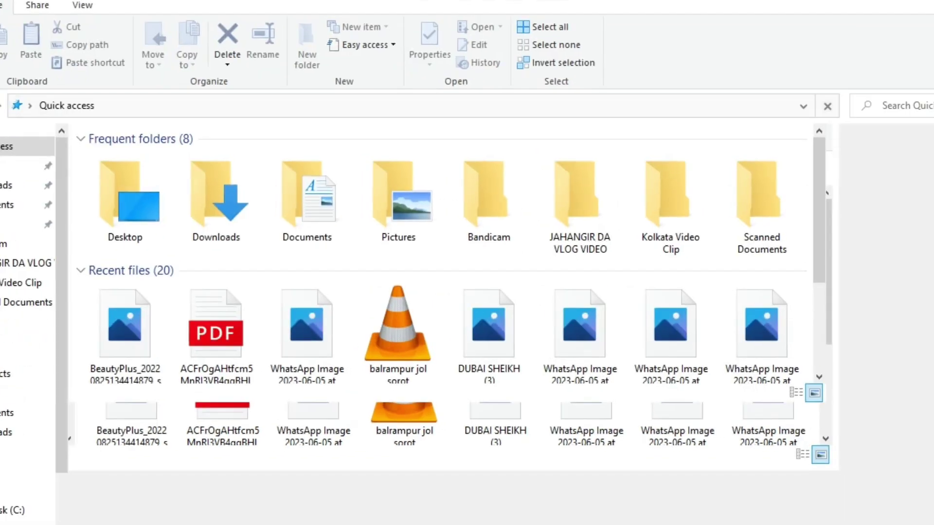
left_click(20, 205)
left_click(20, 185)
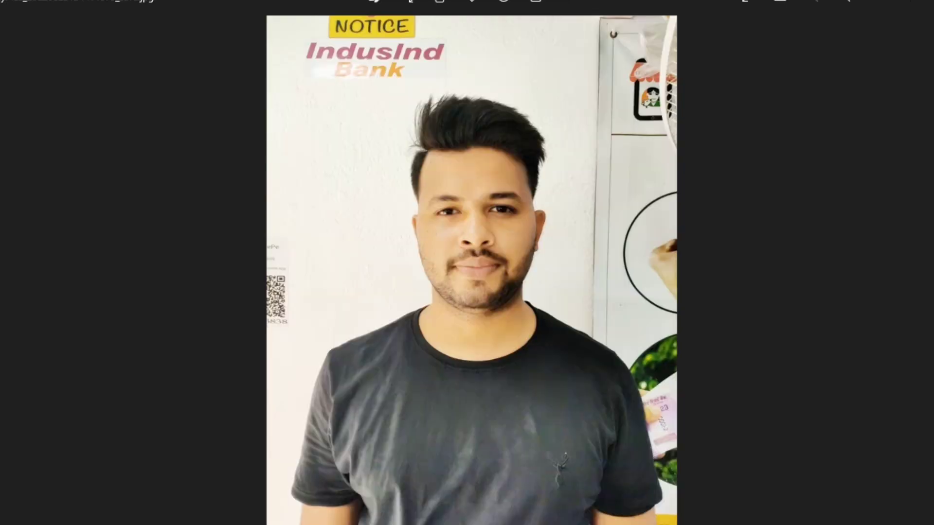
scroll(471, 302, "up", 3)
scroll(470, 302, "up", 3)
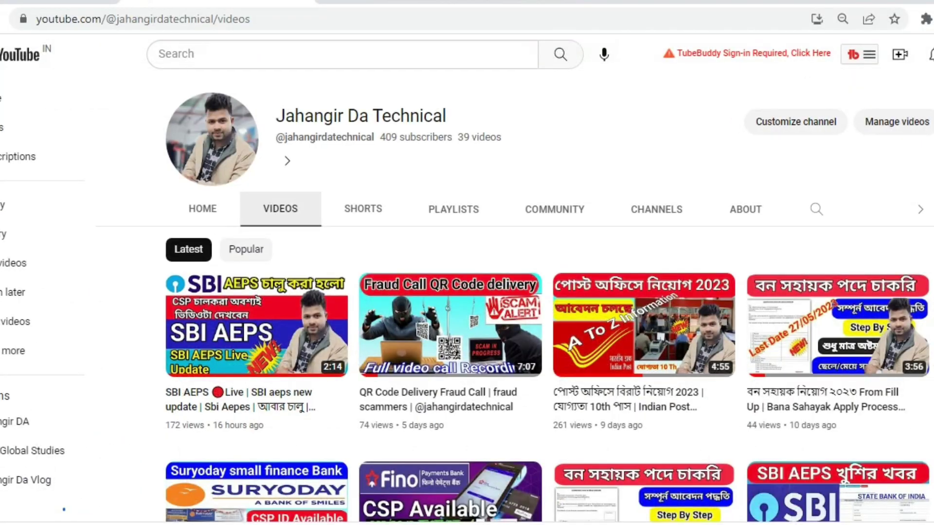
Step: Search 'remove background' in a new Chrome tab and open the remove.bg result
key("ctrl+t")
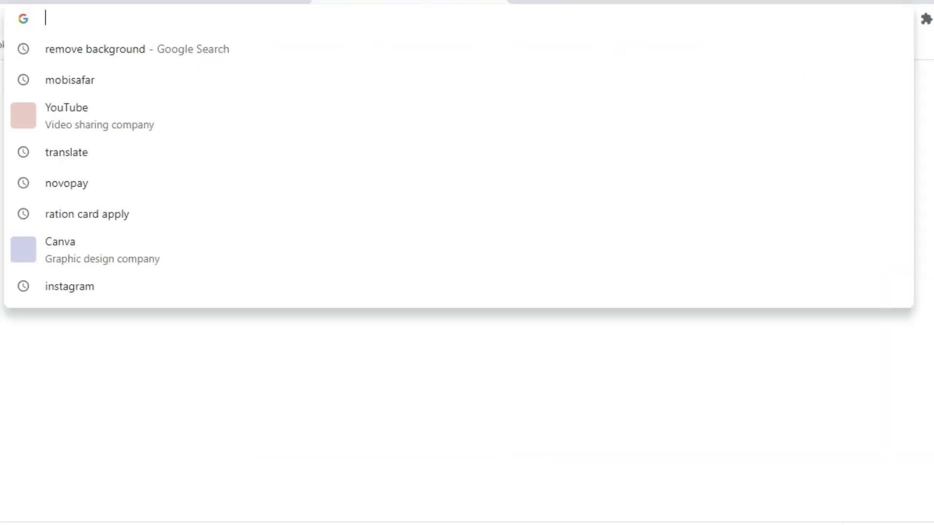
key("Return")
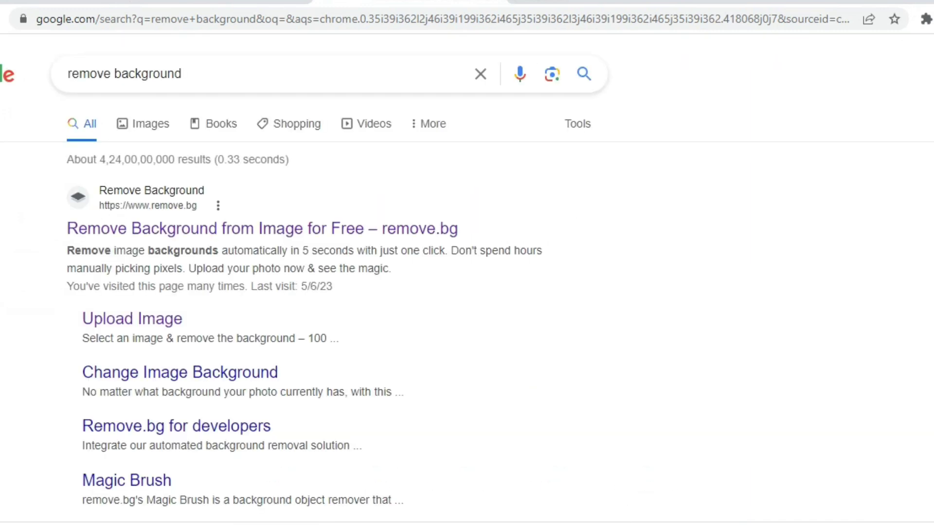
left_click(262, 228)
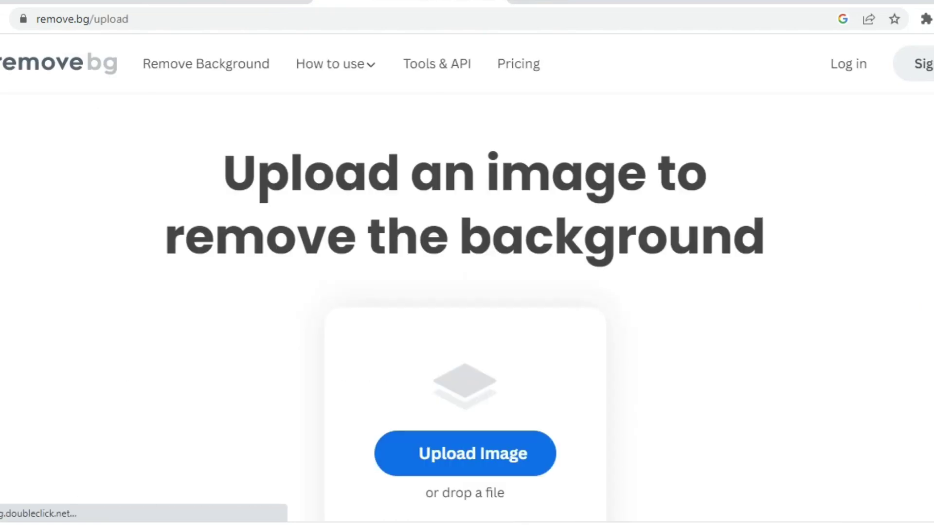
Step: Upload the BeautyPlus portrait from Downloads to remove.bg and edit the cut-out result
left_click(465, 454)
left_click(116, 146)
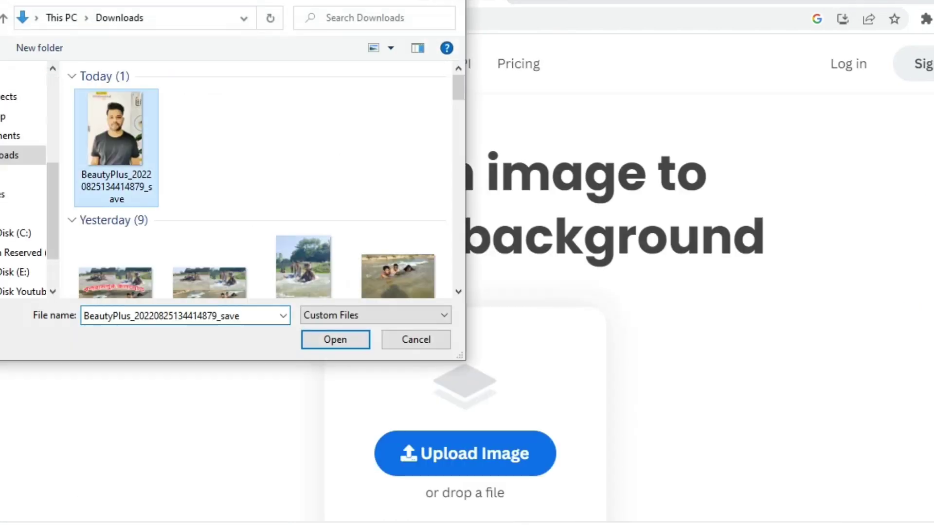
left_click(335, 340)
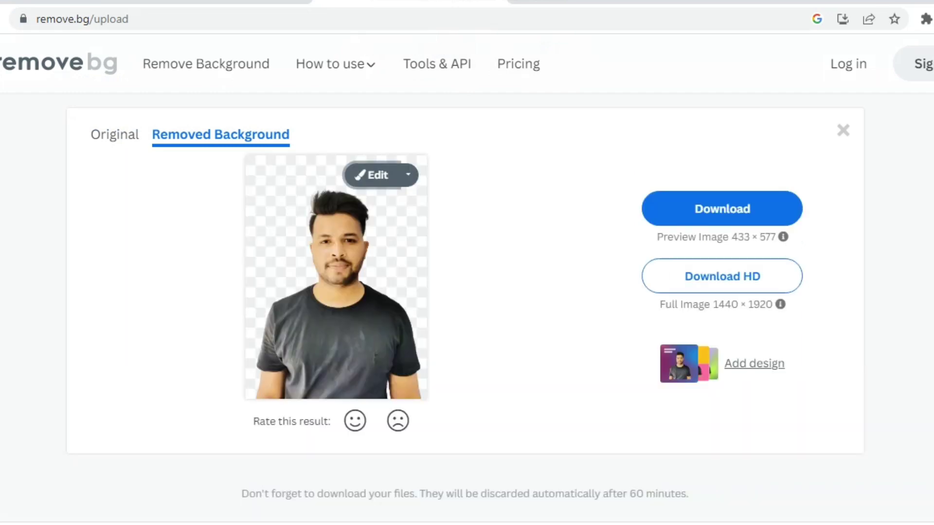
left_click(372, 175)
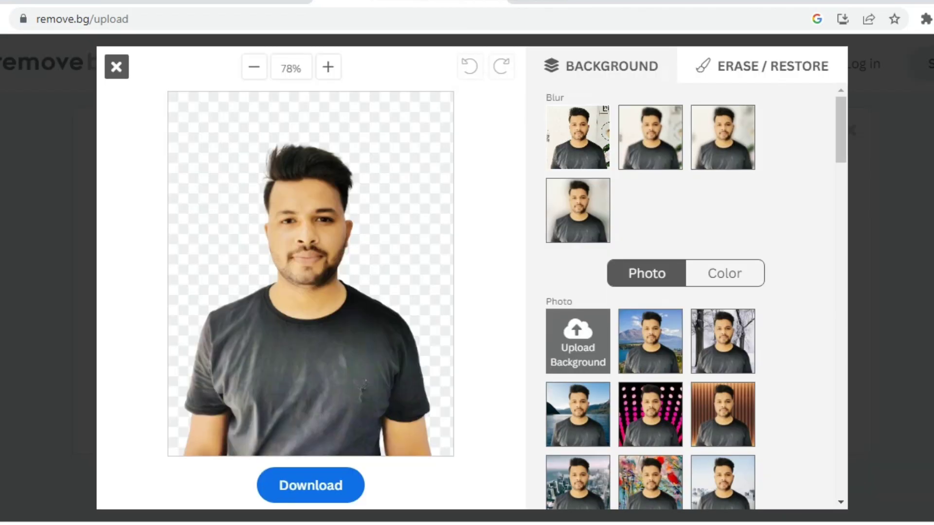
Step: Try teal, custom-hue and indigo solid-colour backgrounds behind the cut-out portrait
left_click(725, 273)
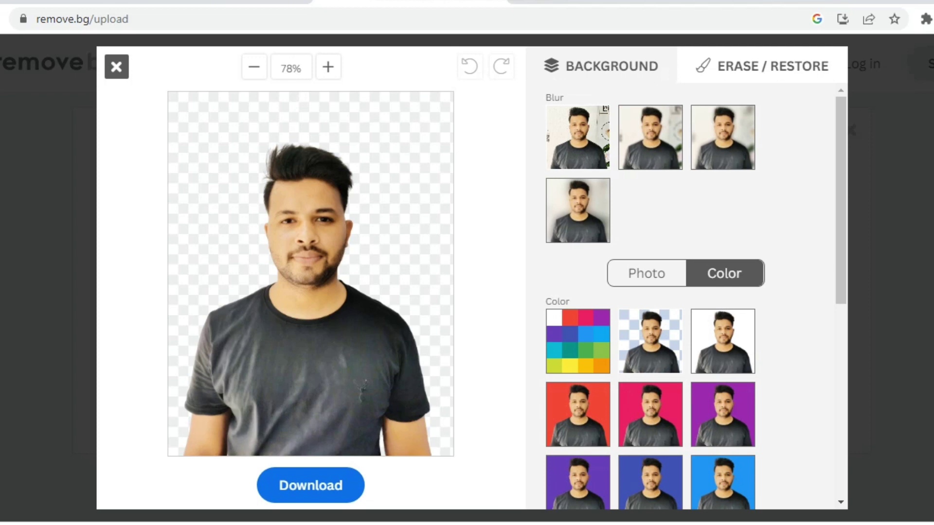
scroll(686, 297, "down", 3)
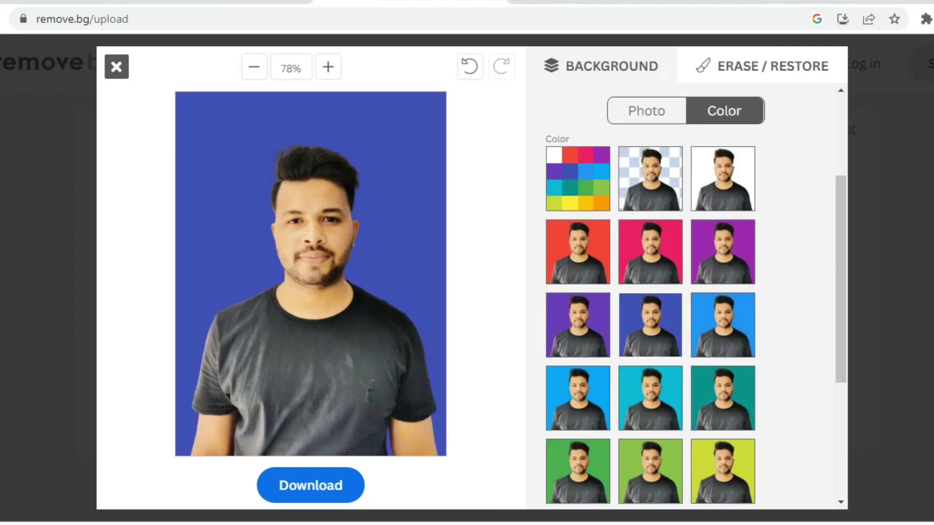
left_click(723, 398)
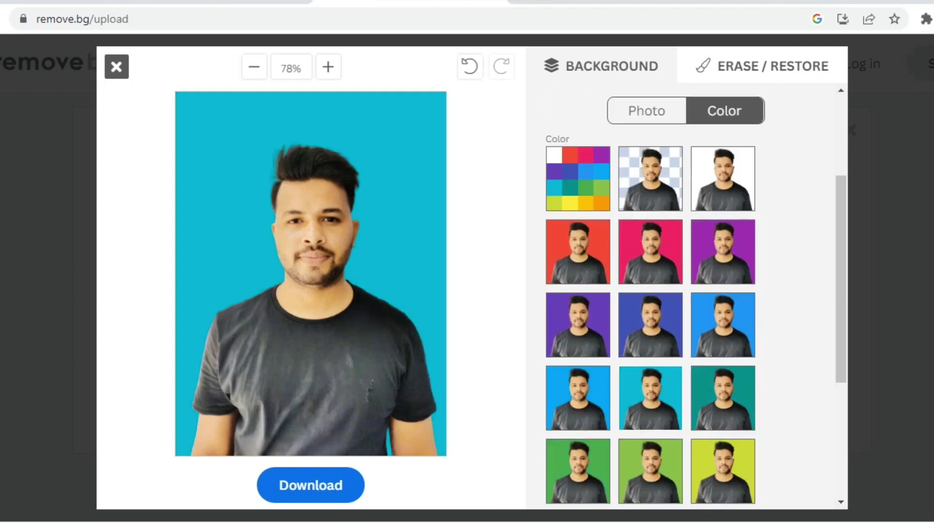
scroll(578, 313, "down", 5)
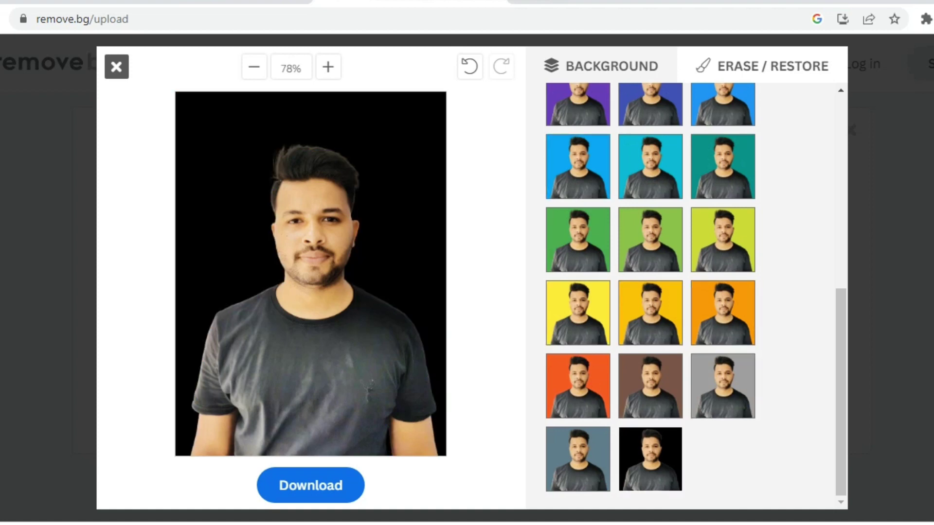
scroll(681, 292, "up", 8)
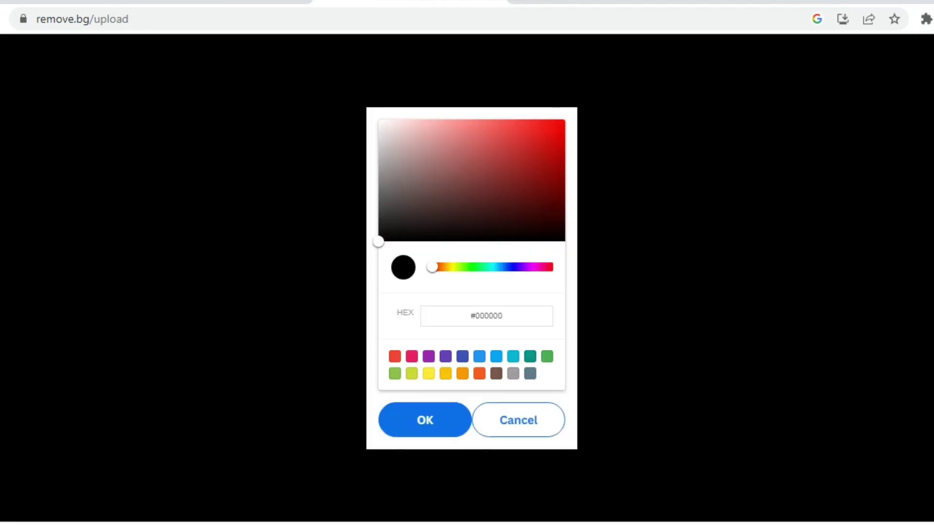
left_click_drag(432, 267, 507, 267)
left_click(424, 421)
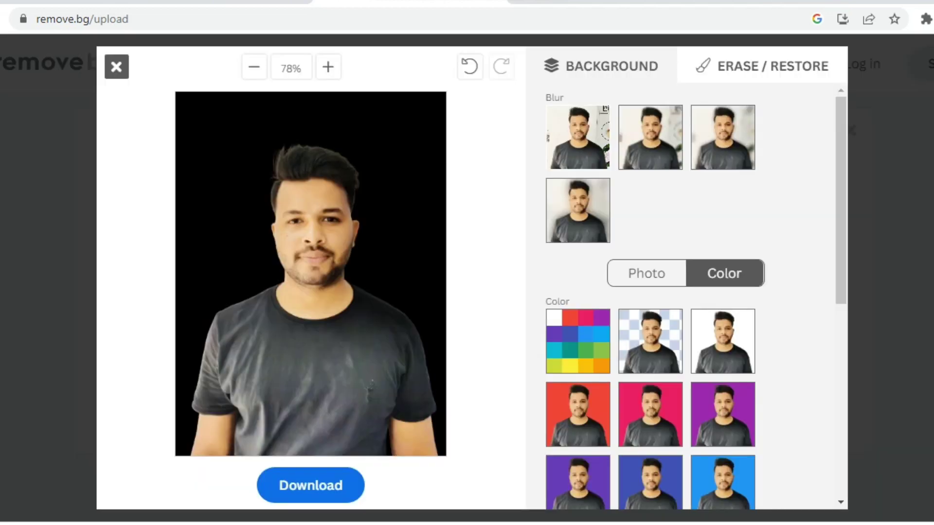
left_click(650, 481)
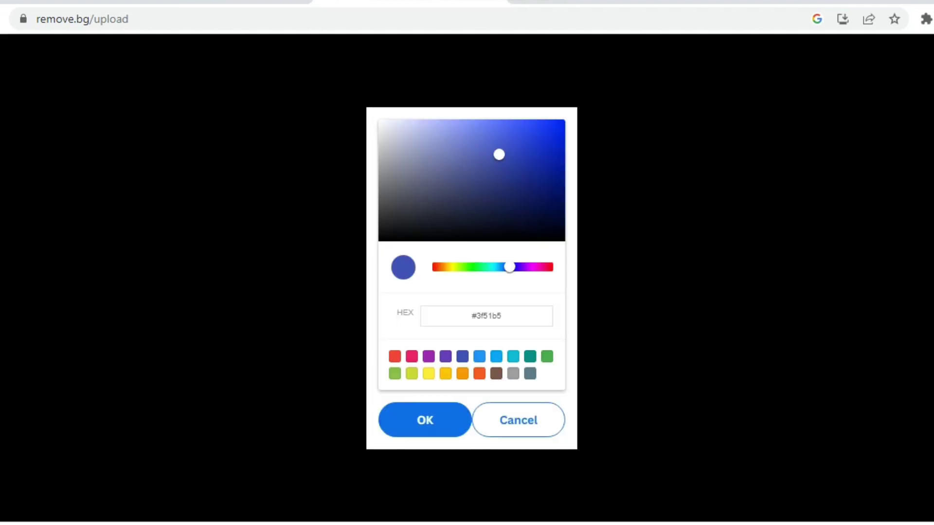
left_click(419, 421)
Step: Apply the light blue background and download the edited photo to the computer
scroll(696, 292, "down", 3)
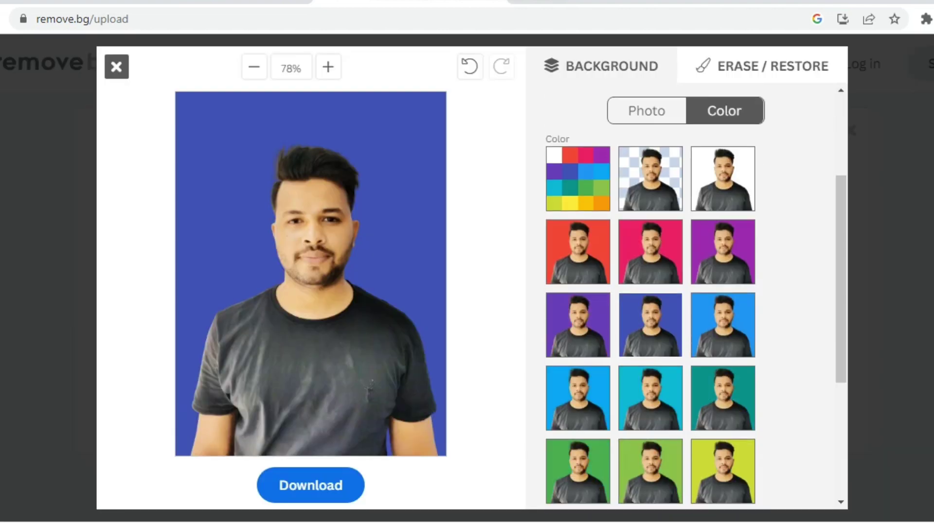
left_click(577, 397)
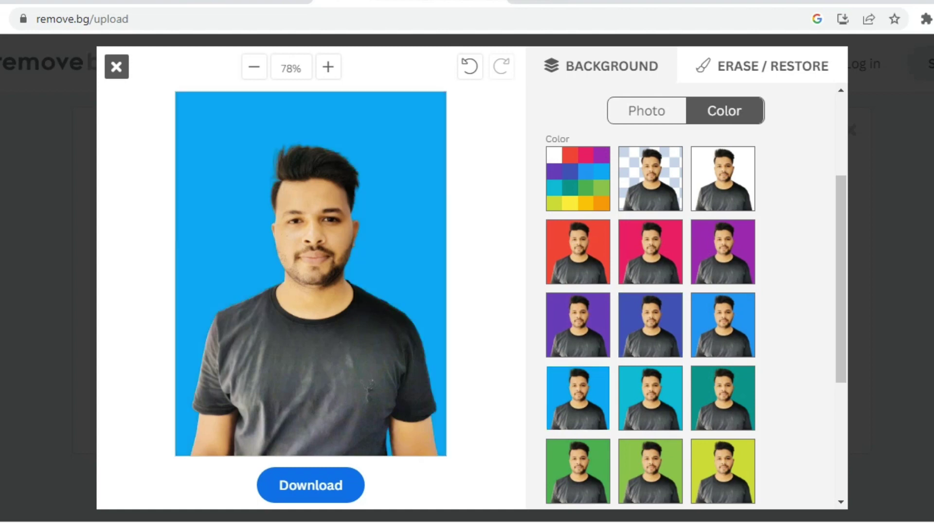
left_click(310, 485)
left_click(472, 303)
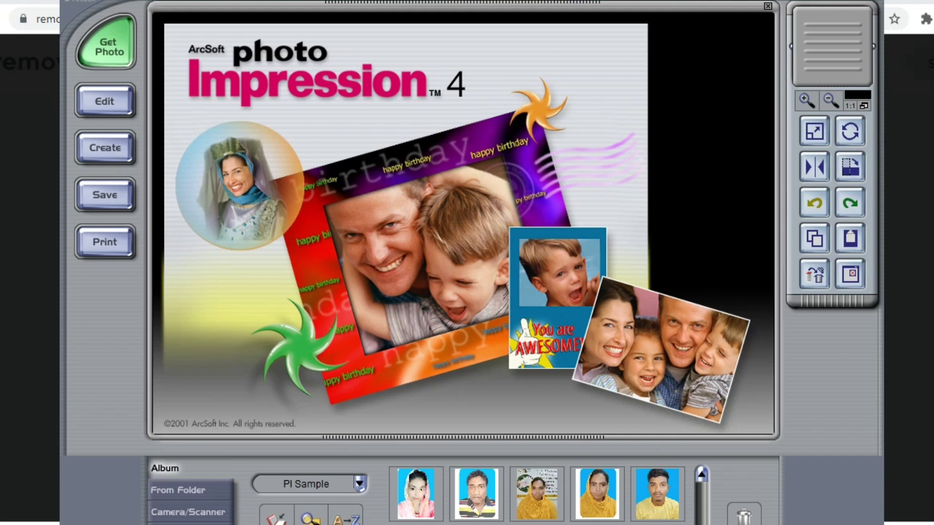
Step: Drag the light blue portrait from Downloads into PhotoImpression and open it for editing
left_click(277, 516)
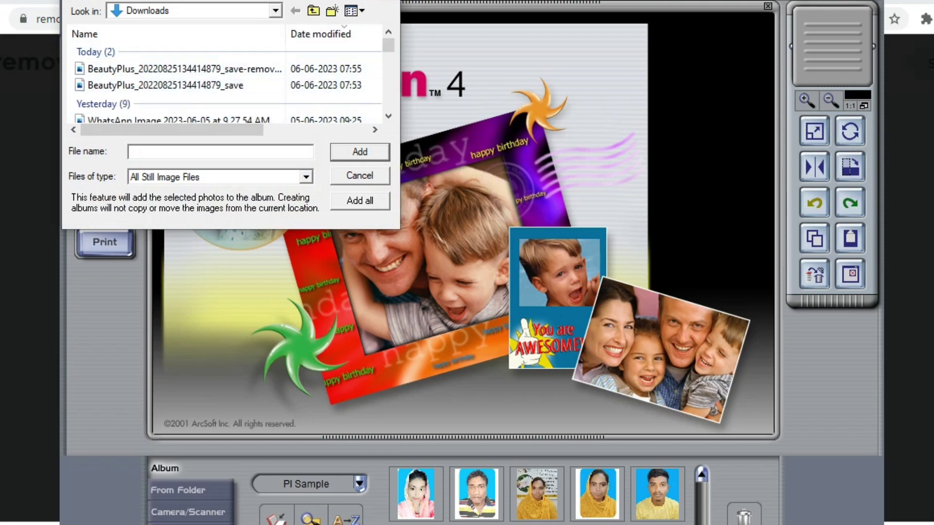
key("Escape")
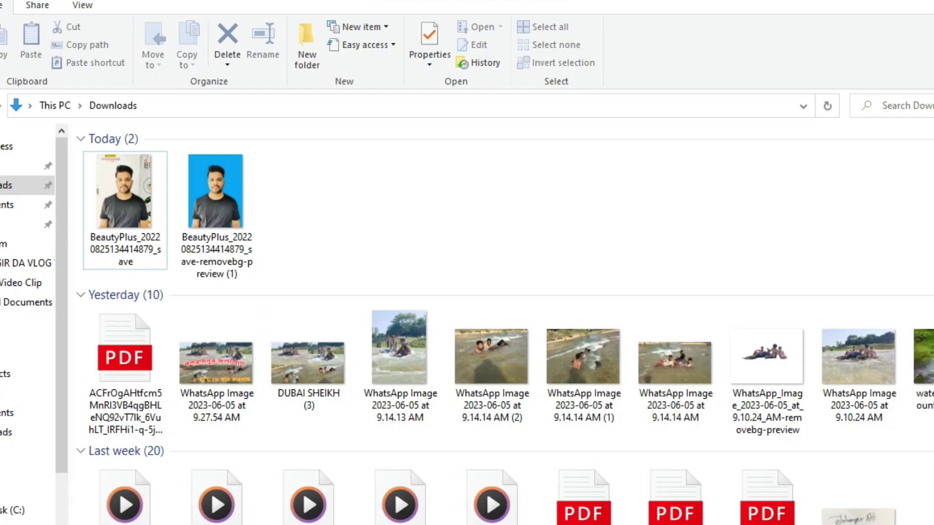
key("Right")
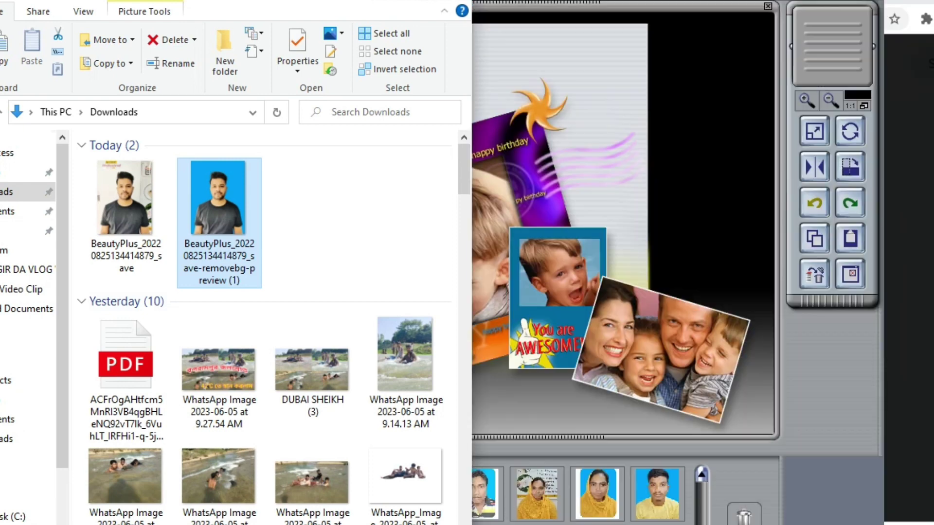
mouse_move(217, 205)
left_mouse_down()
mouse_move(340, 294)
mouse_move(623, 229)
left_mouse_up()
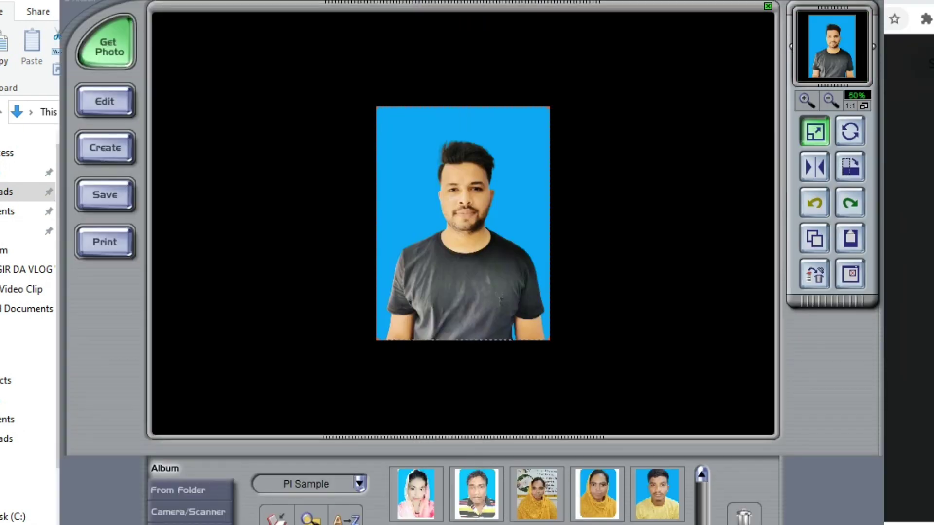
left_click(104, 101)
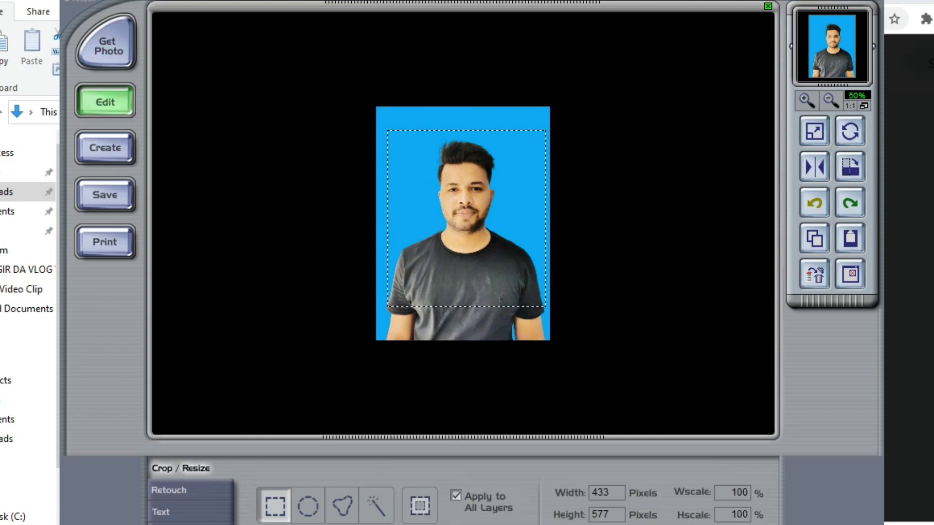
Step: Crop the portrait and give it a rounded-corner cookie cutter frame
key("Return")
left_click(105, 147)
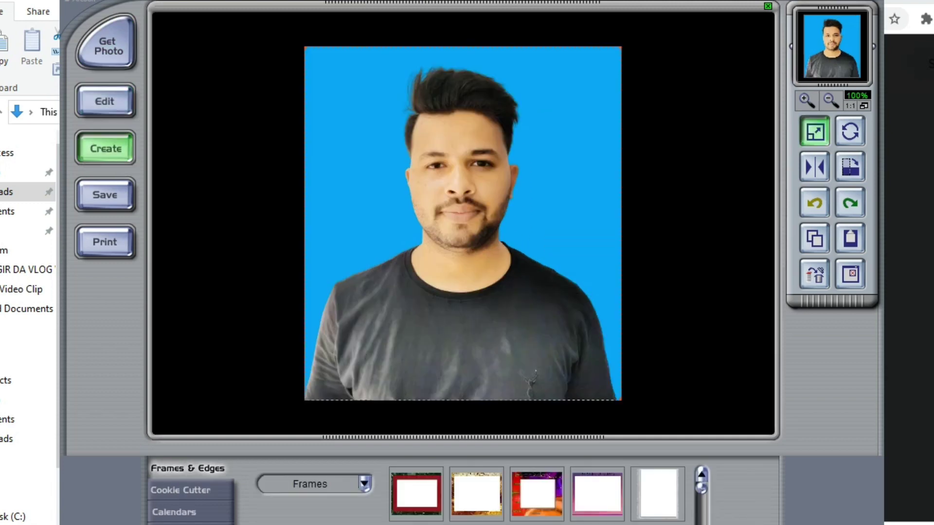
left_click(180, 490)
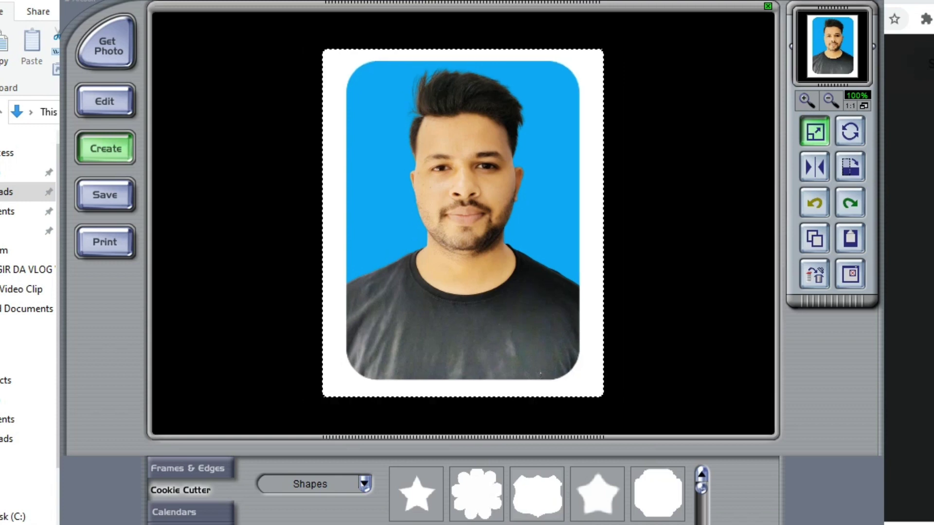
Step: Brighten the portrait's tones slightly, apply it, and go through Save to Print
left_click(105, 101)
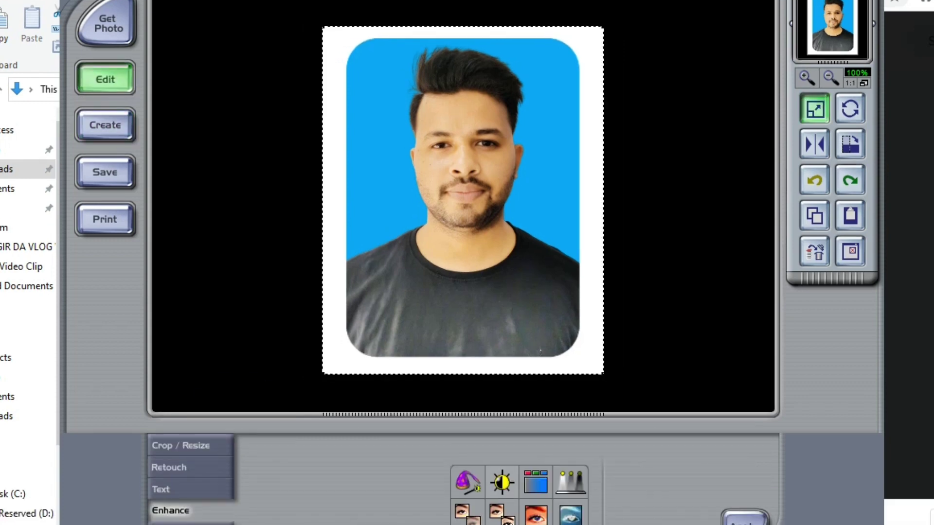
left_click_drag(664, 479, 670, 479)
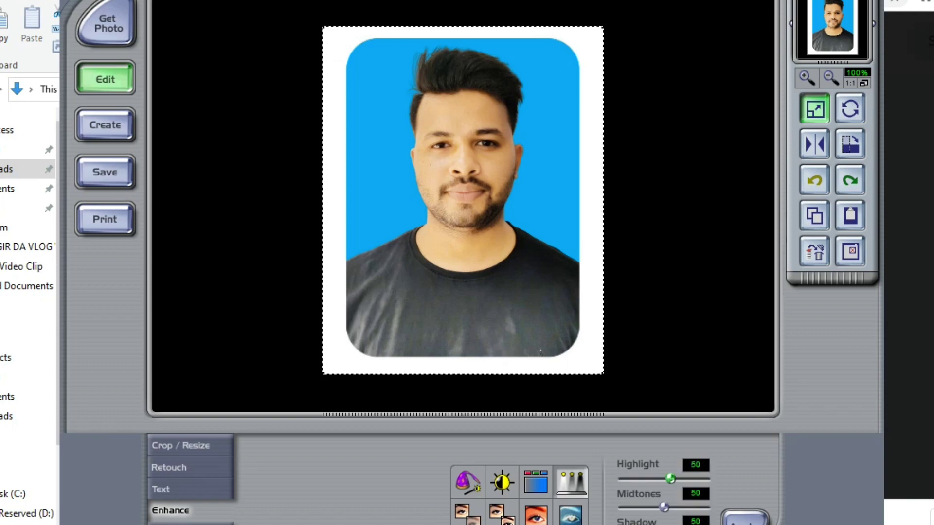
left_click(744, 518)
left_click(105, 173)
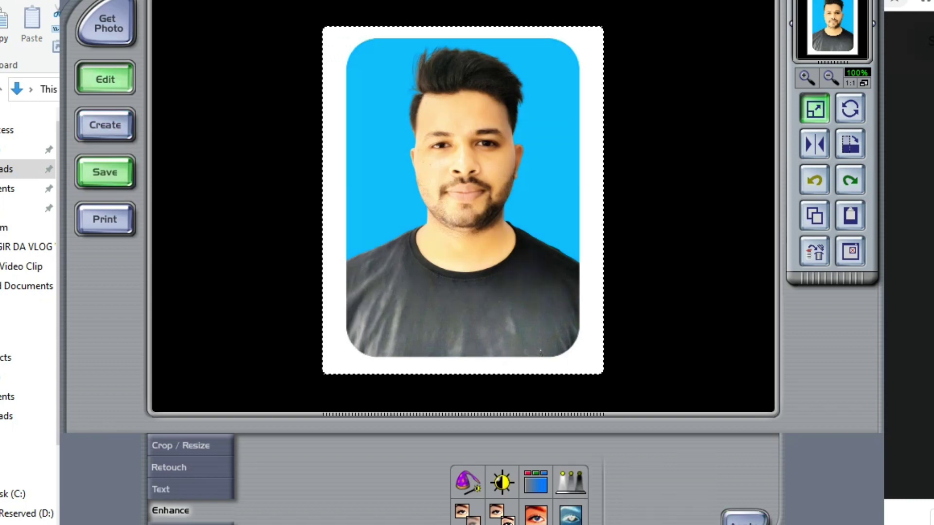
left_click(105, 219)
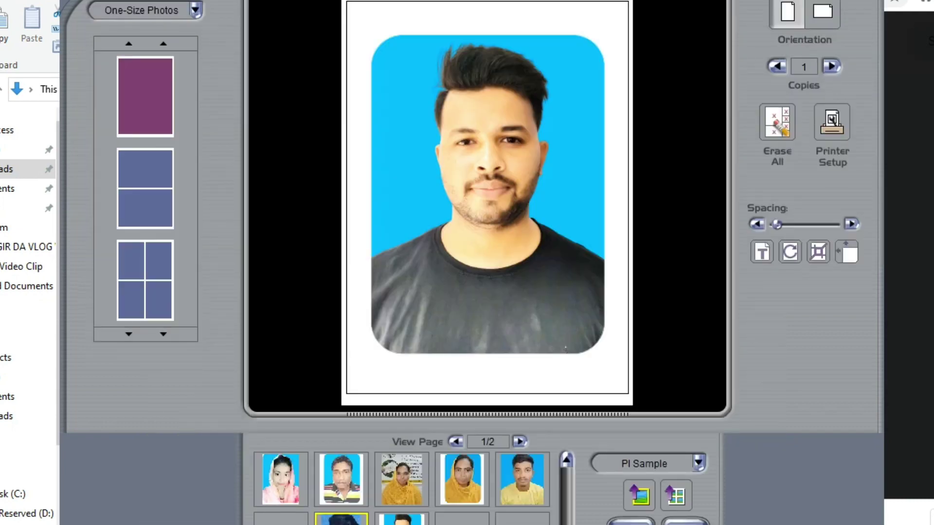
Step: Lay the page out as a 6x6 one-size grid and paste the portrait into the top-row cells
left_click(129, 334)
left_click(129, 334)
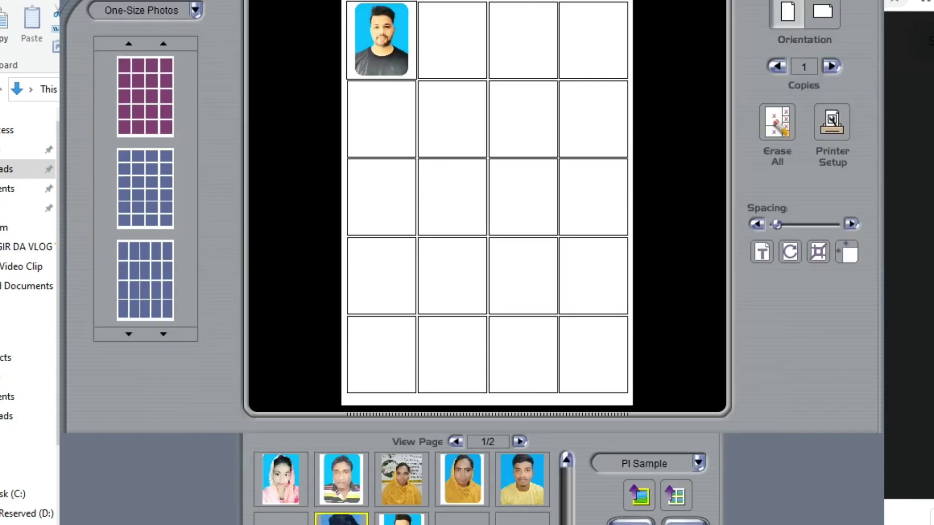
left_click(128, 335)
key("ctrl+v")
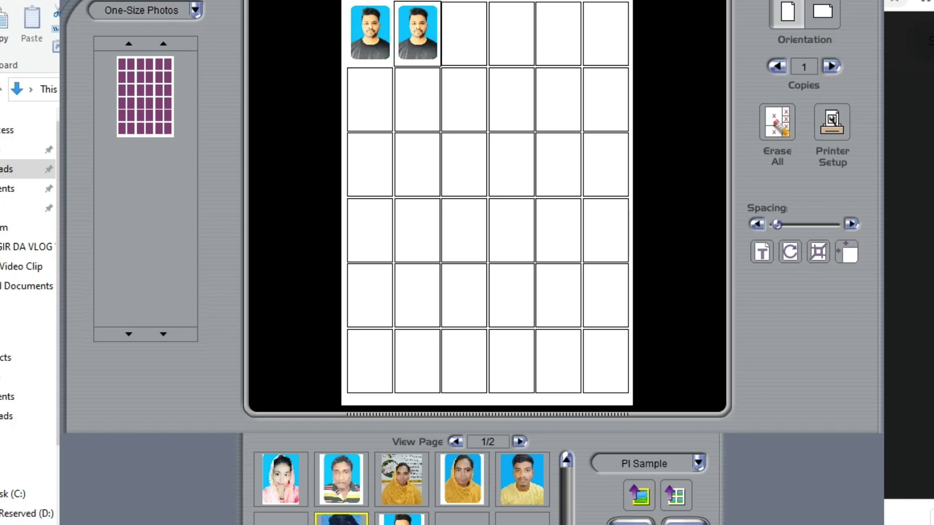
key("ctrl+v")
key("ctrl+v")
key("ctrl+v")
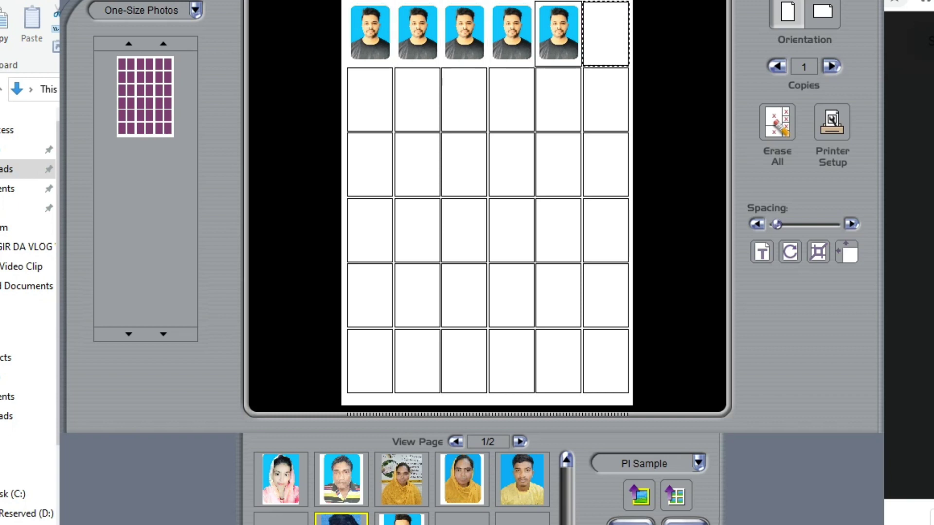
key("ctrl+v")
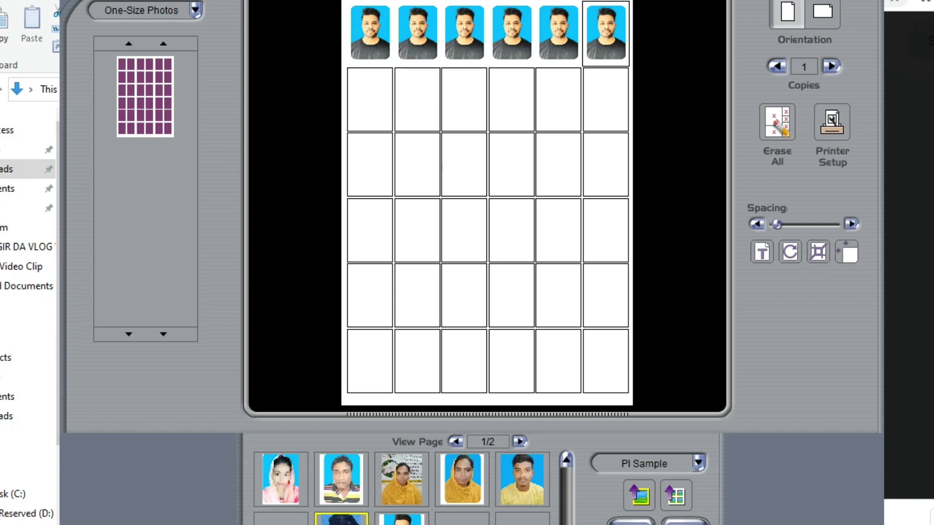
Step: Set the printer to Photo Paper Glossy at High quality, then widen the grid spacing
left_click(832, 136)
left_click(396, 46)
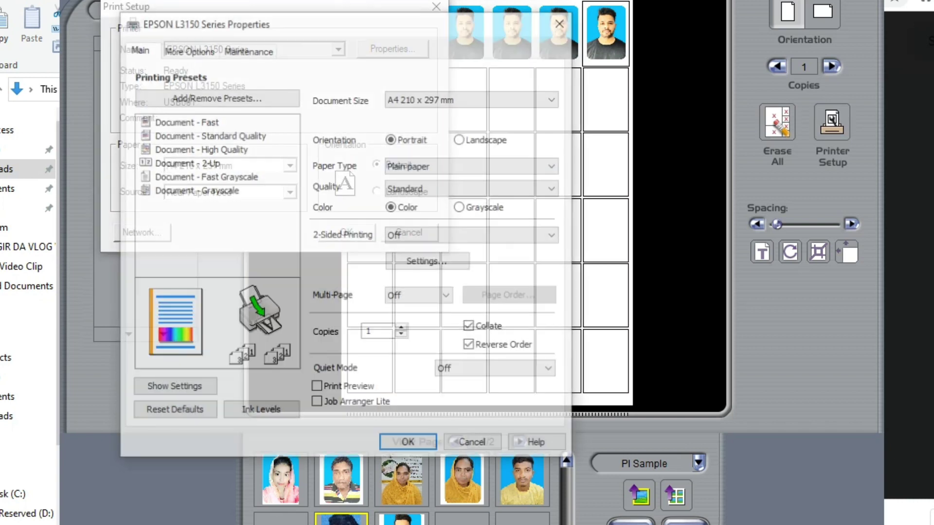
left_click(473, 165)
left_click(424, 245)
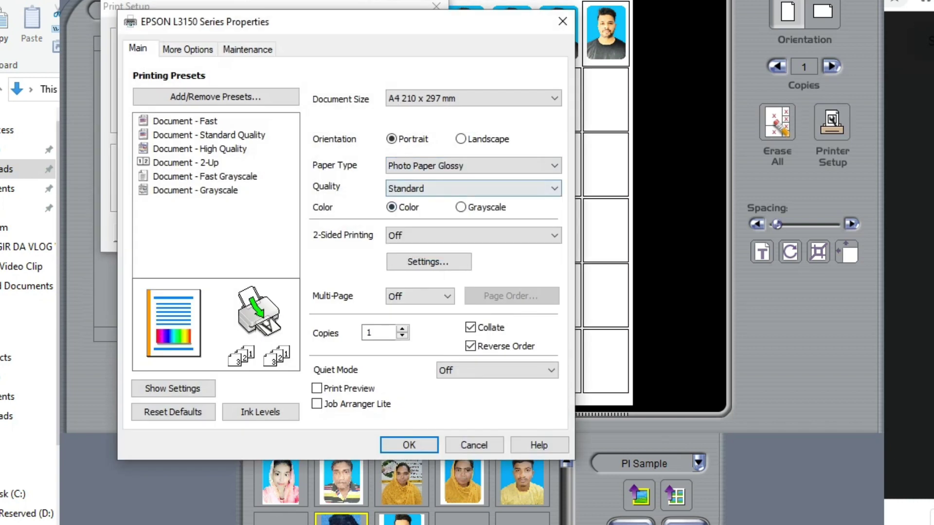
left_click(474, 188)
left_click(423, 217)
left_click(409, 445)
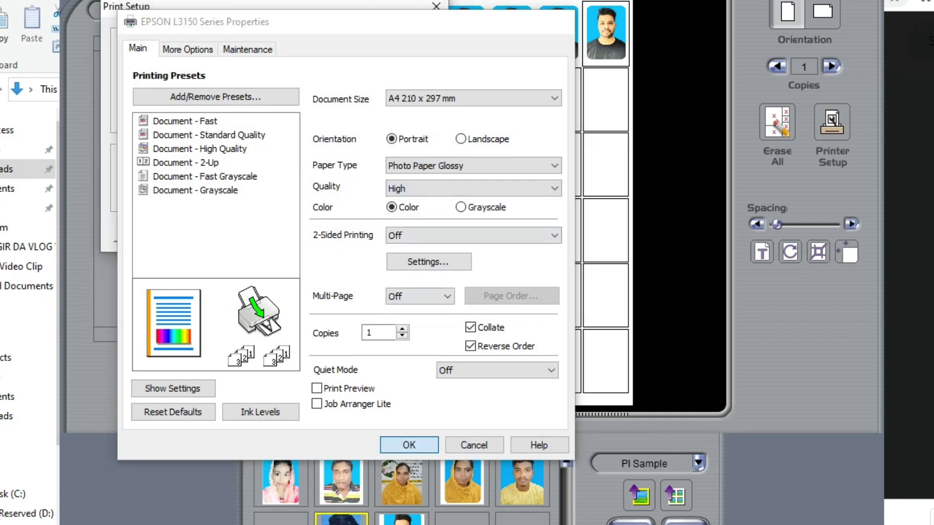
left_click(347, 232)
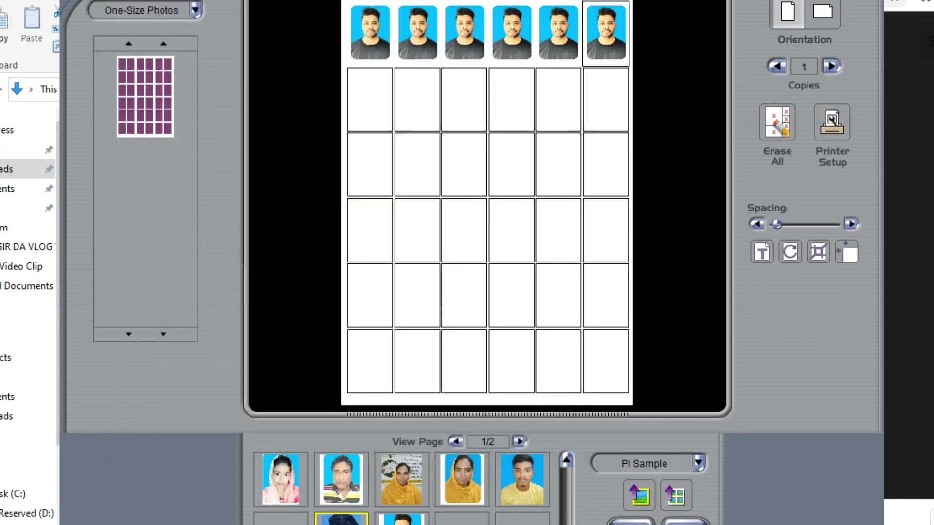
left_click_drag(798, 224, 802, 224)
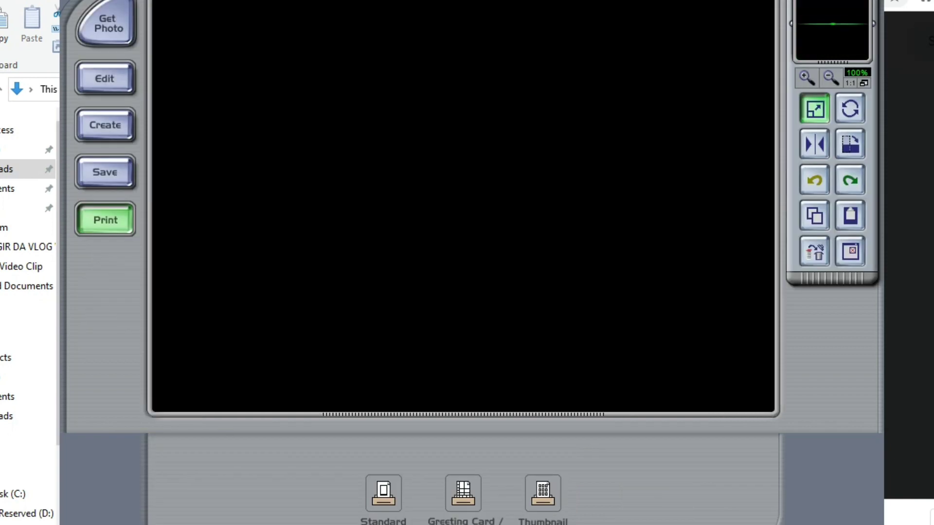
Step: Pick the original BeautyPlus photo in Downloads and open it for editing in PhotoImpression
key("alt+Tab")
key("Left")
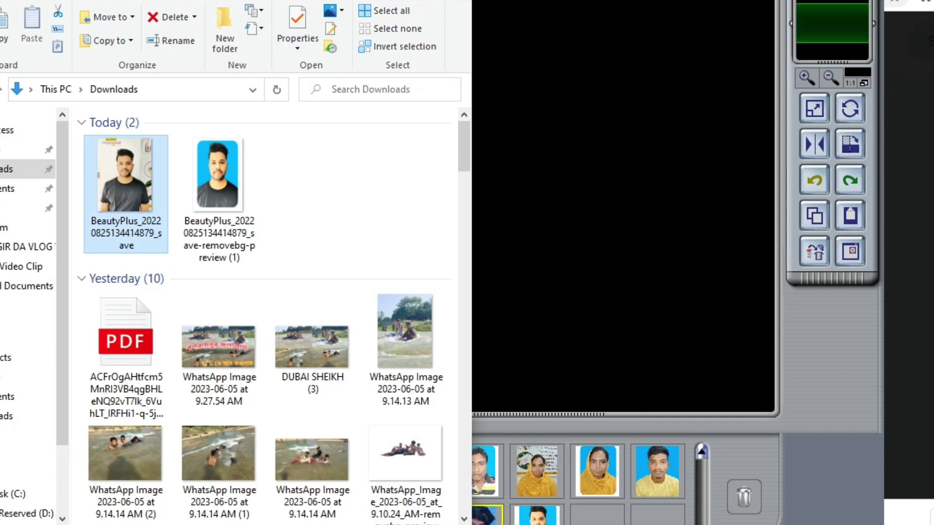
key("alt+Tab")
left_click(105, 79)
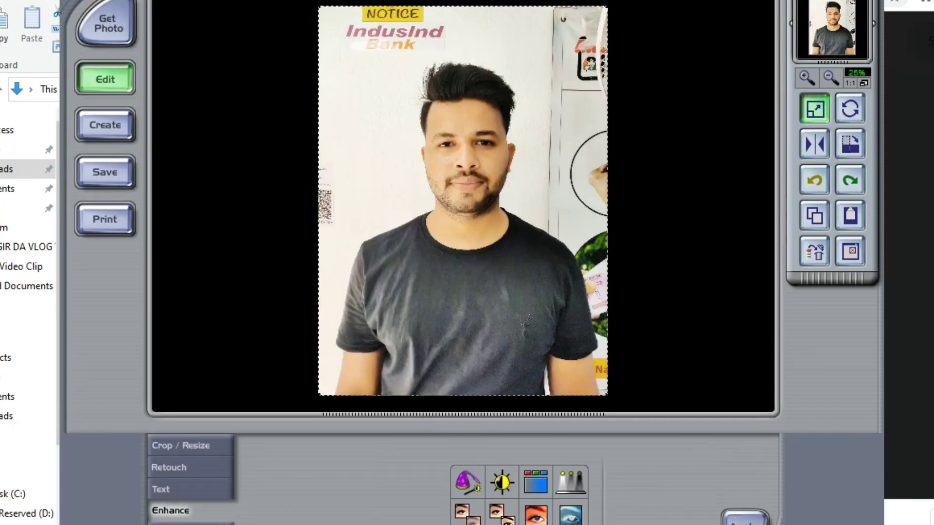
Step: Crop the photo tightly around the man's head and shoulders to 1312 × 1460 pixels
left_click(180, 445)
mouse_move(335, 45)
left_mouse_down()
mouse_move(552, 188)
mouse_move(583, 308)
left_mouse_up()
left_click(500, 518)
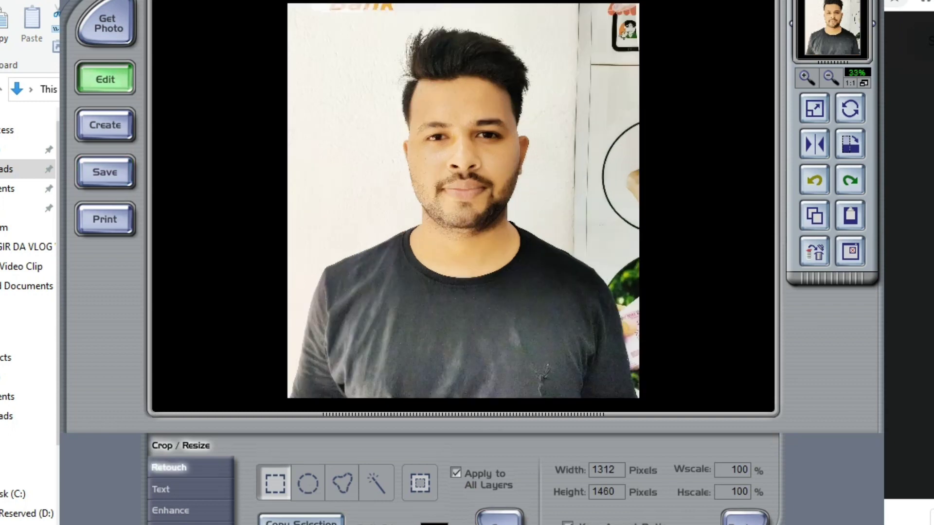
left_click(169, 467)
left_click(682, 460)
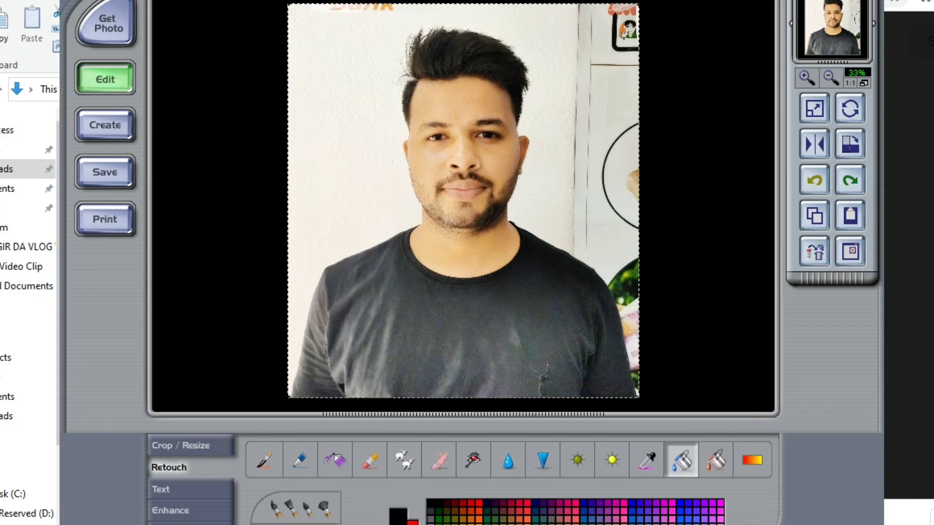
Step: Paint-bucket the white wall, sticker and circle areas blue, undoing the black and T-shirt spills
left_click(341, 97)
left_click(815, 181)
left_click(591, 506)
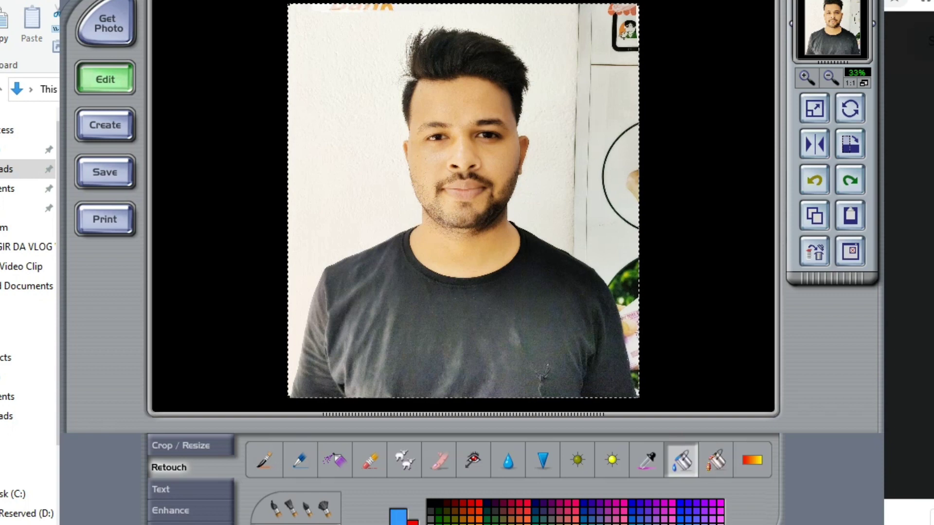
left_click(613, 145)
left_click(341, 98)
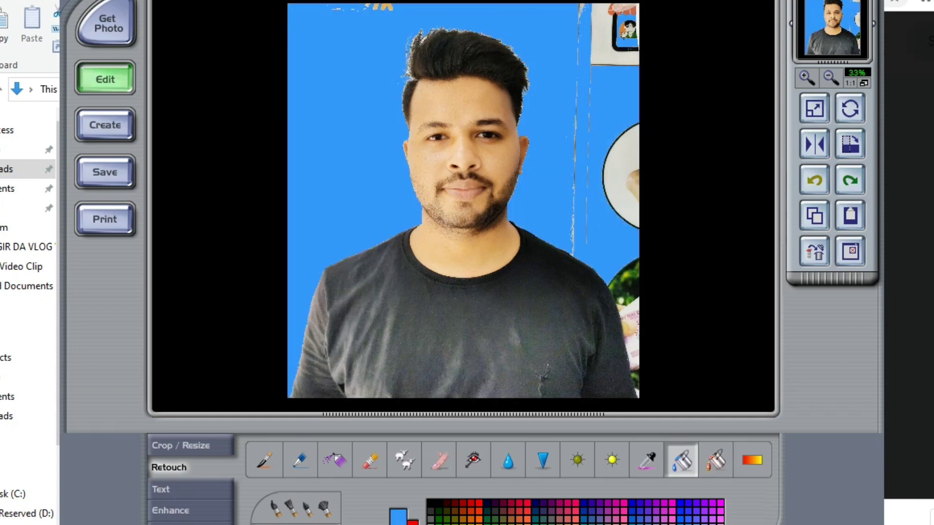
left_click(603, 57)
left_click(617, 156)
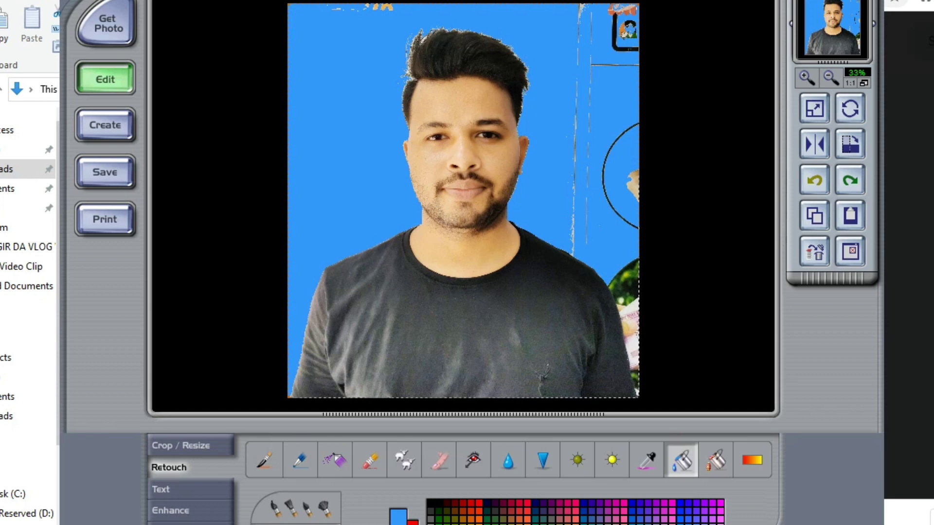
left_click(559, 258)
left_click(815, 180)
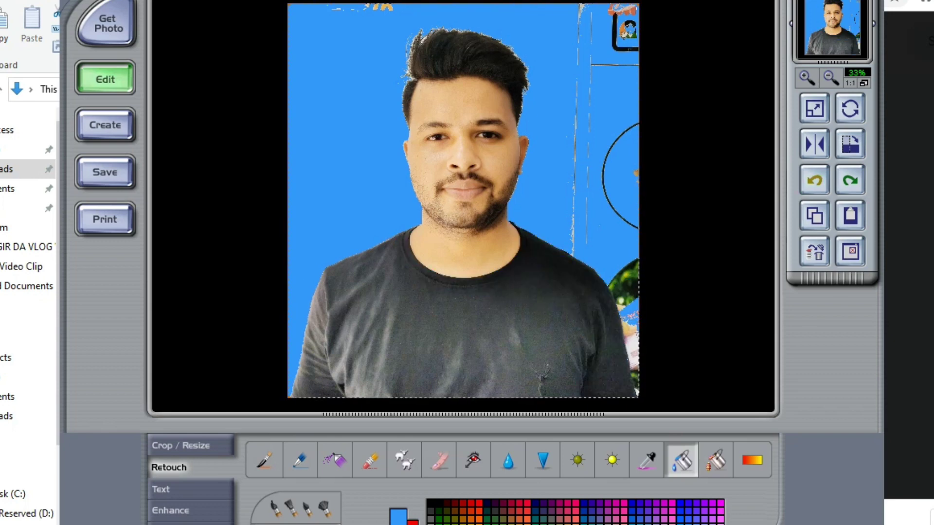
left_click(265, 460)
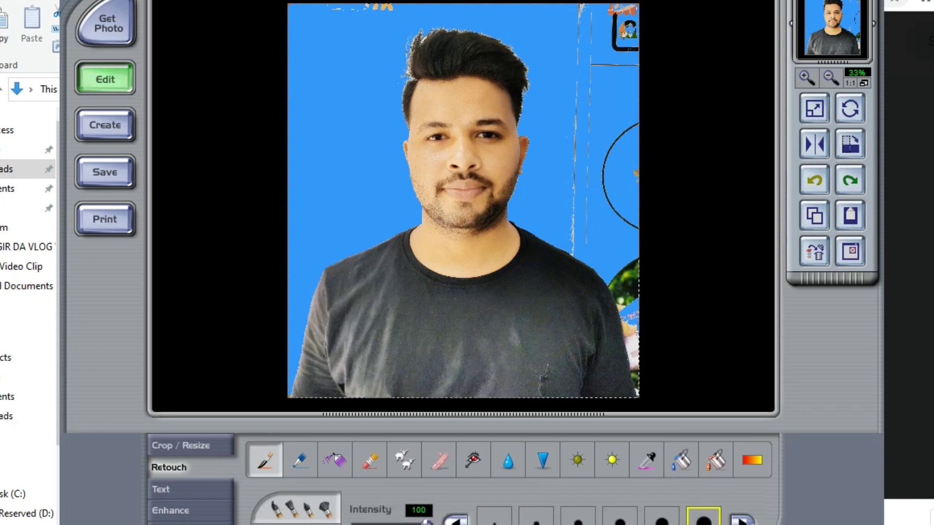
Step: Brush blue over the top-right phone outline, icons, white streak and circle outline
left_click(806, 76)
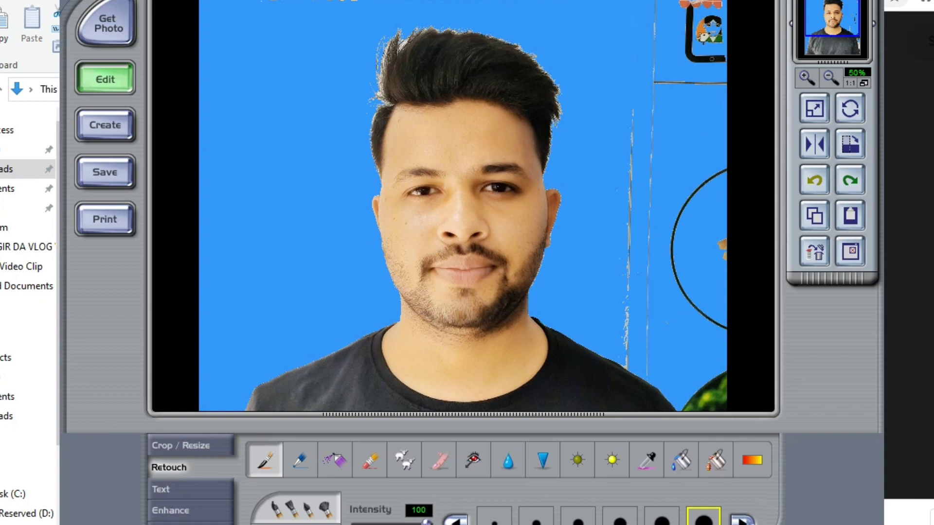
left_click_drag(693, 61, 691, 3)
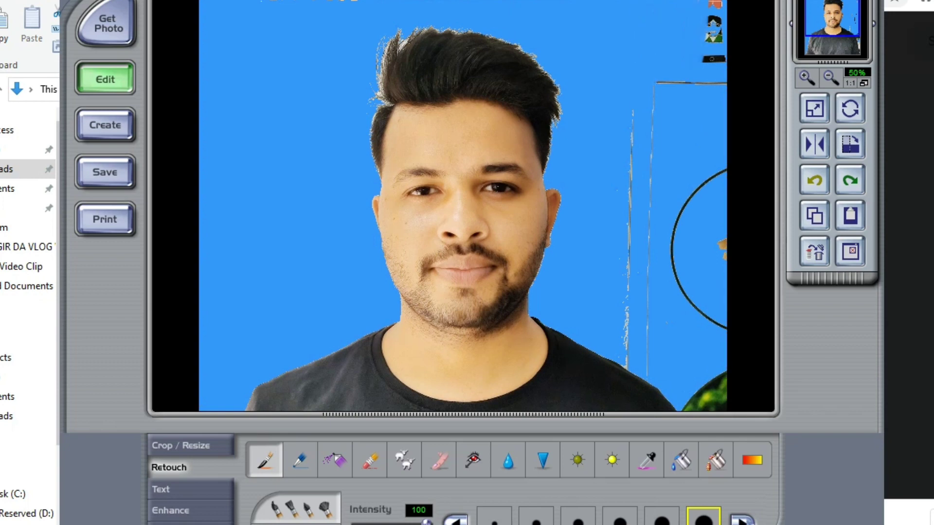
left_click_drag(707, 59, 716, 4)
left_click_drag(714, 59, 719, 58)
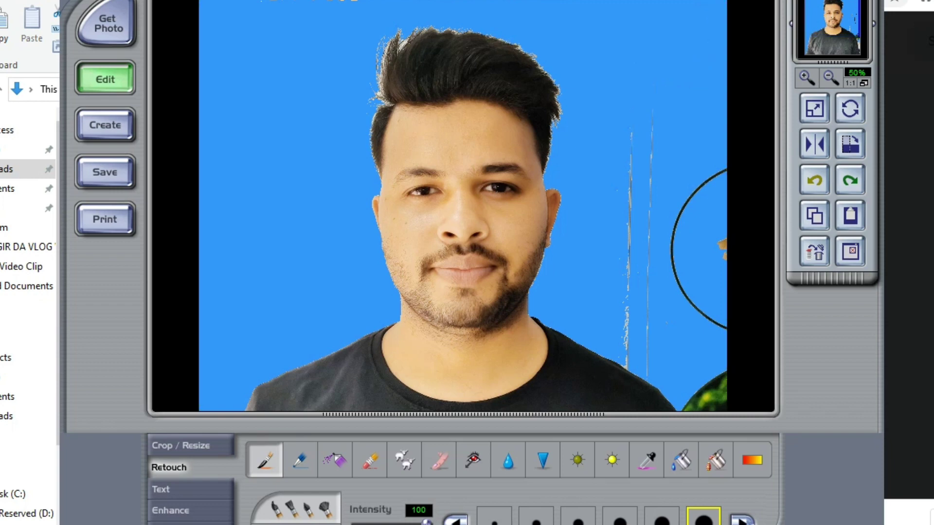
left_click_drag(631, 117, 630, 226)
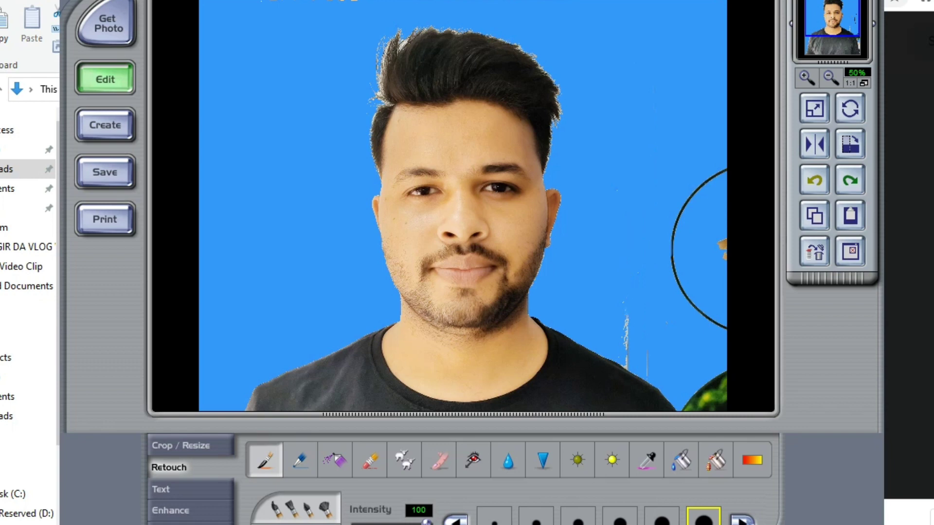
left_click_drag(676, 280, 676, 211)
left_click_drag(720, 173, 691, 200)
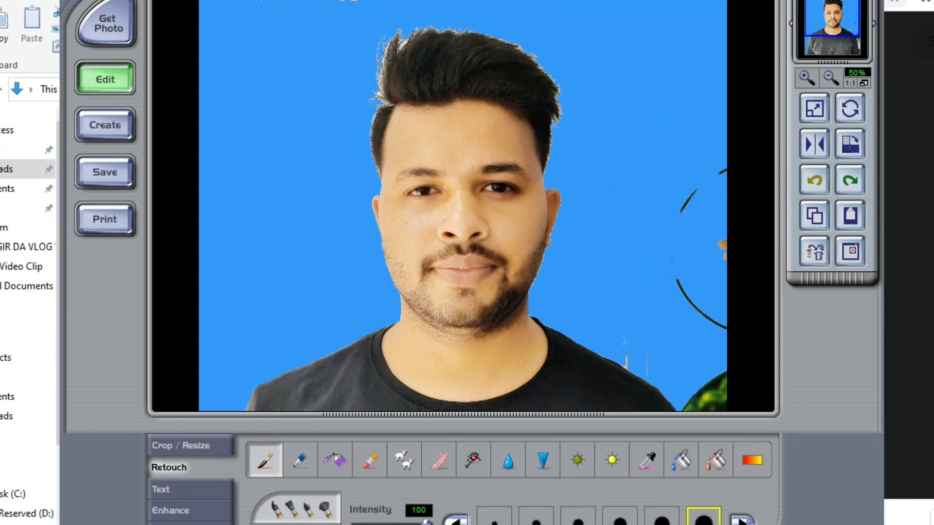
left_click_drag(677, 282, 700, 313)
Step: Paint the dark arc, green foliage and pink and beige specks along the right edge blue
scroll(462, 206, "down", 3)
left_click_drag(727, 195, 702, 211)
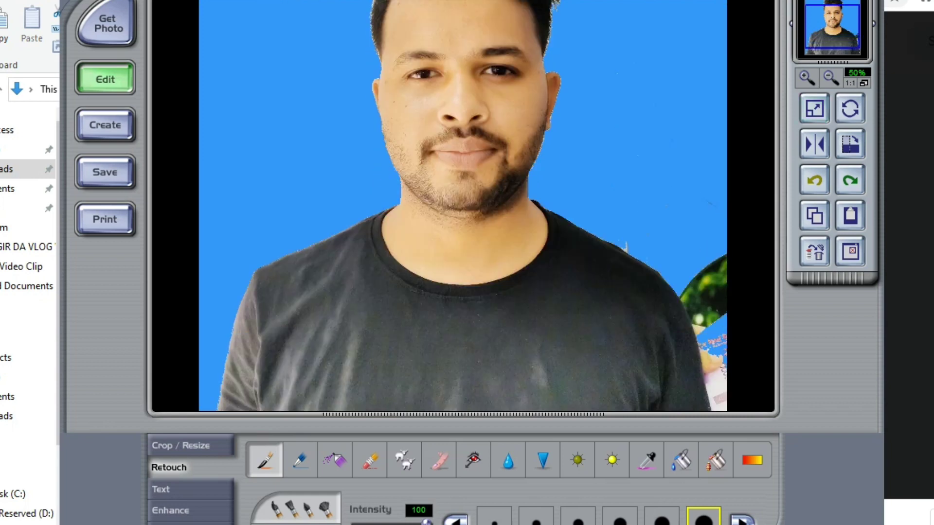
mouse_move(719, 260)
left_mouse_down()
mouse_move(703, 299)
mouse_move(688, 282)
mouse_move(720, 409)
left_mouse_up()
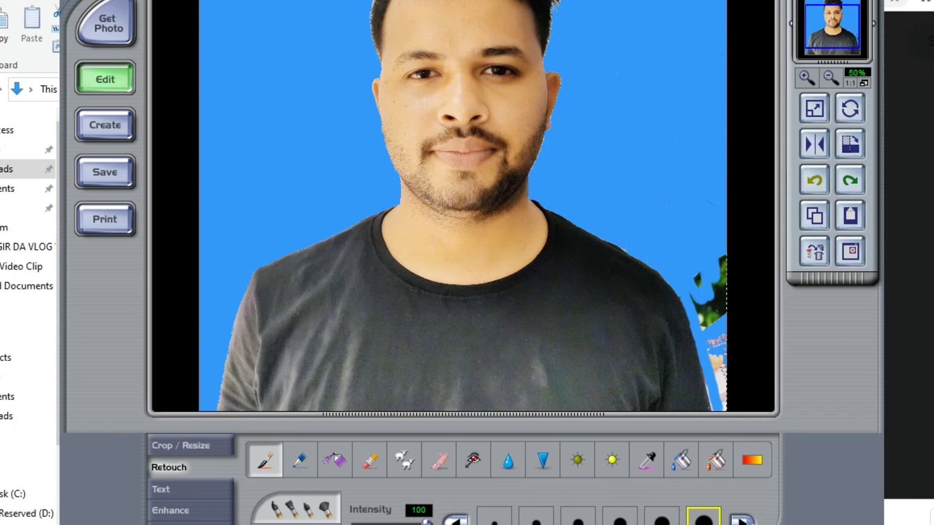
mouse_move(713, 287)
left_mouse_down()
mouse_move(698, 280)
mouse_move(713, 343)
mouse_move(721, 257)
mouse_move(723, 394)
left_mouse_up()
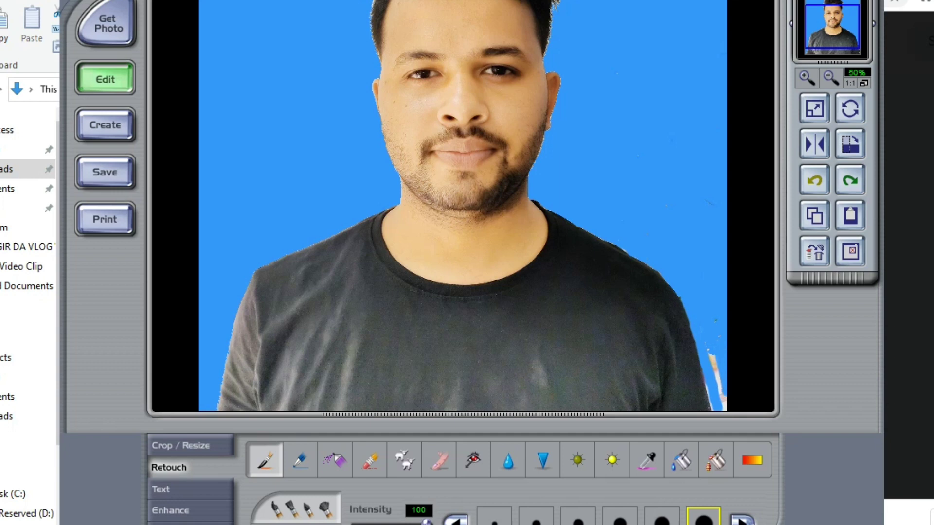
left_click_drag(715, 357, 724, 409)
left_click_drag(719, 375, 719, 403)
Step: At 100% zoom, brush blue over the stray hair strands on both sides, then zoom out to 33%
scroll(462, 206, "up", 2)
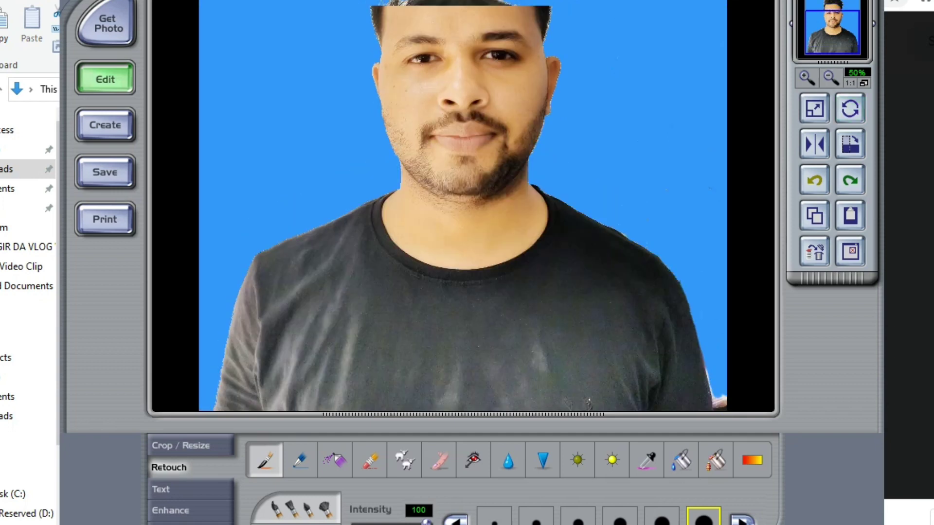
scroll(462, 206, "up", 2)
left_click(807, 77)
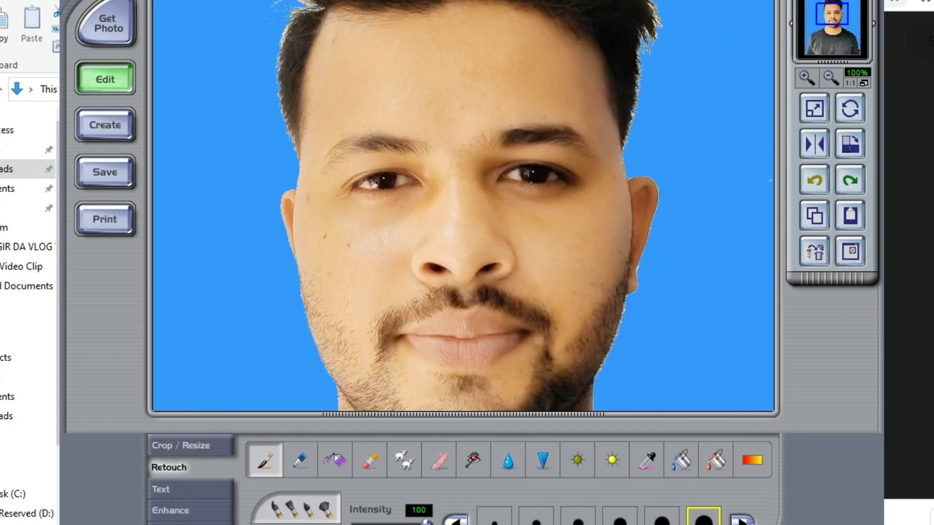
scroll(462, 206, "up", 3)
scroll(462, 206, "up", 1)
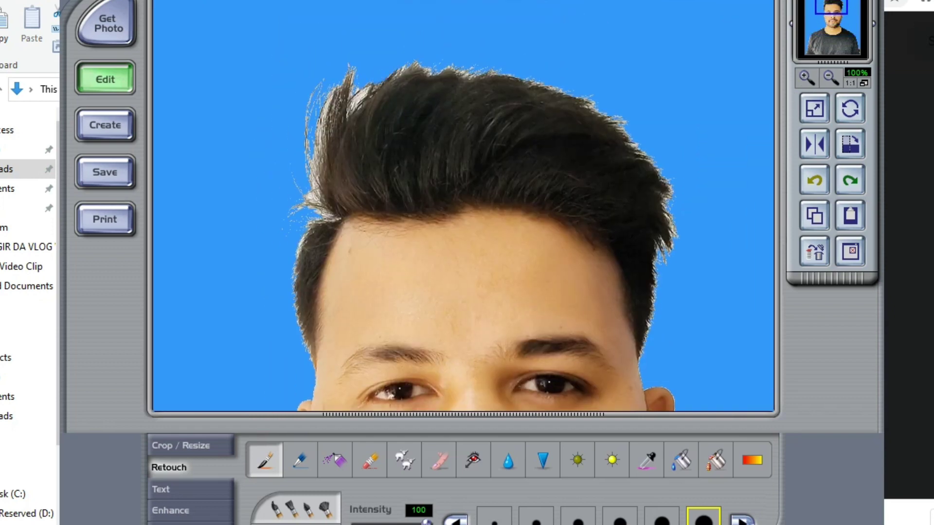
mouse_move(392, 74)
left_mouse_down()
mouse_move(341, 105)
mouse_move(322, 142)
mouse_move(309, 229)
mouse_move(301, 180)
mouse_move(347, 74)
left_mouse_up()
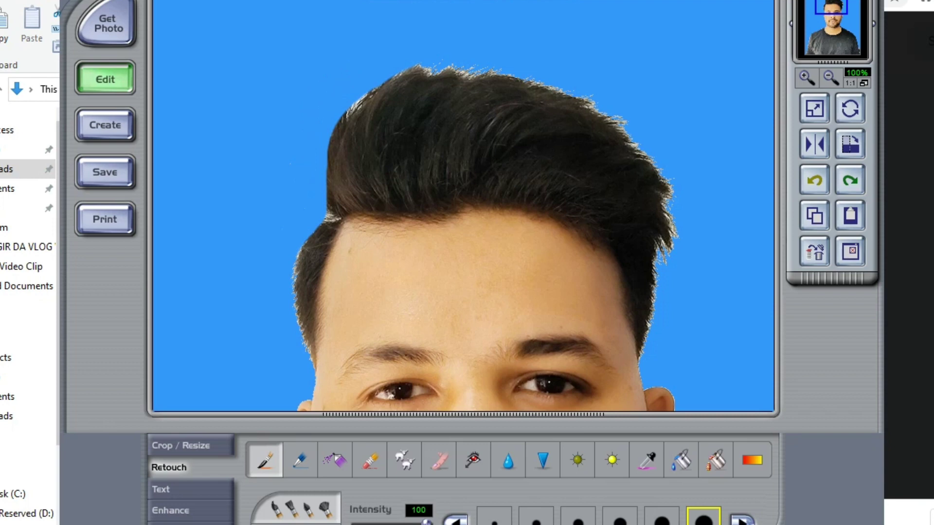
left_click_drag(645, 154, 669, 243)
scroll(462, 204, "down", 3)
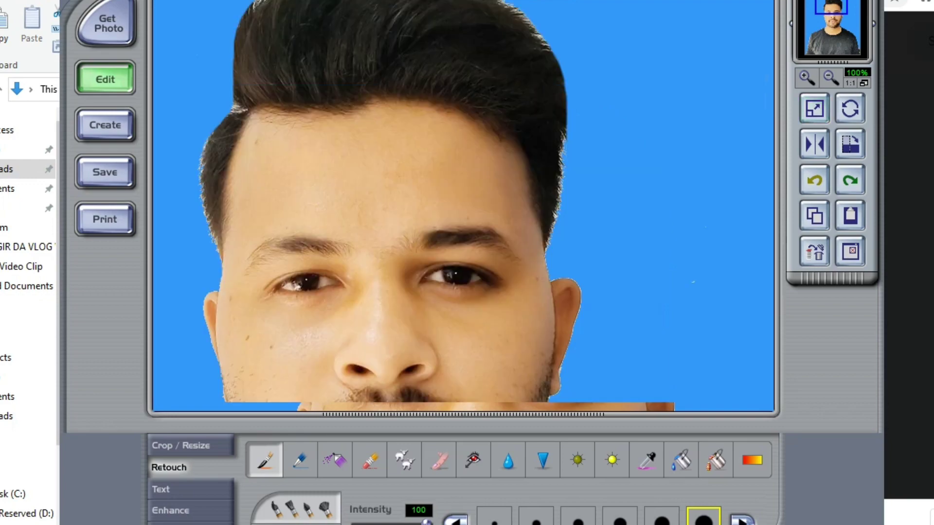
scroll(462, 204, "down", 3)
scroll(462, 204, "down", 2)
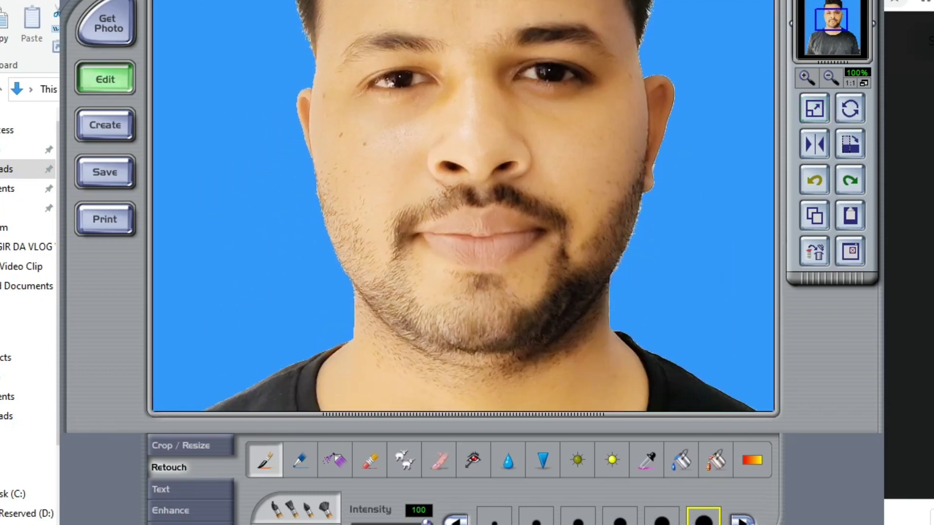
key("minus")
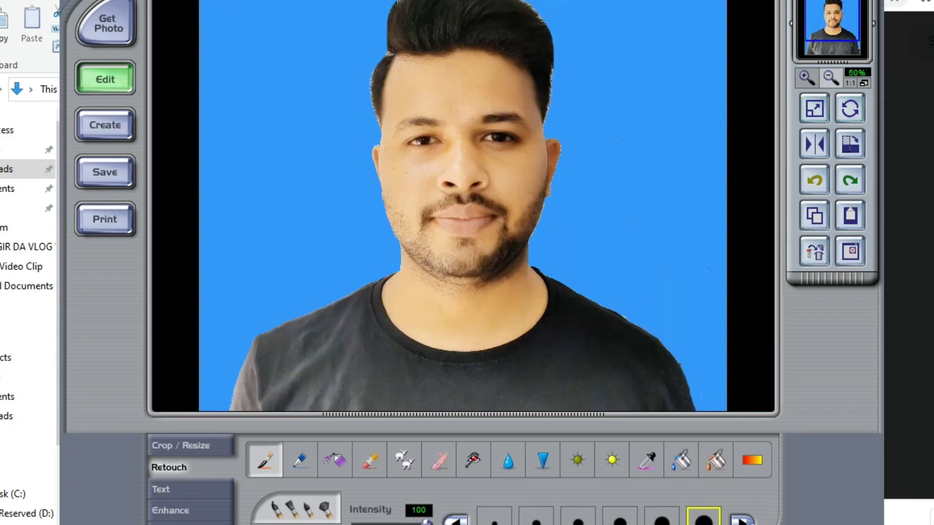
left_click(831, 76)
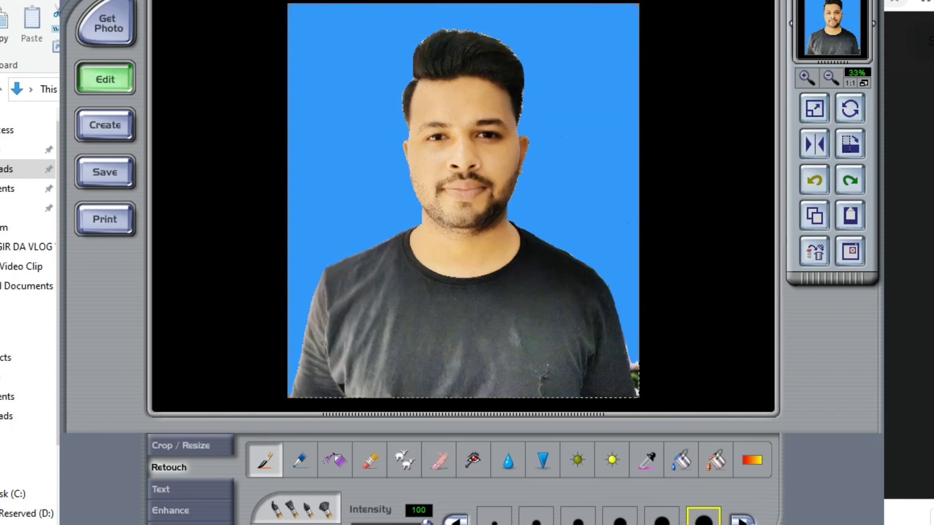
Step: Apply a Cookie Cutter rounded-rectangle shape to the portrait, giving rounded corners and a white border
left_click(105, 125)
left_click(537, 516)
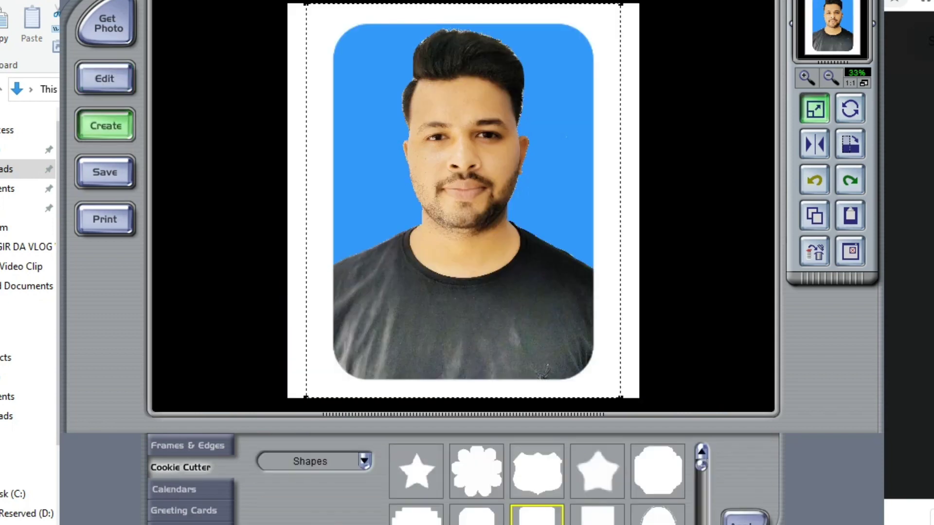
left_click_drag(621, 397, 617, 392)
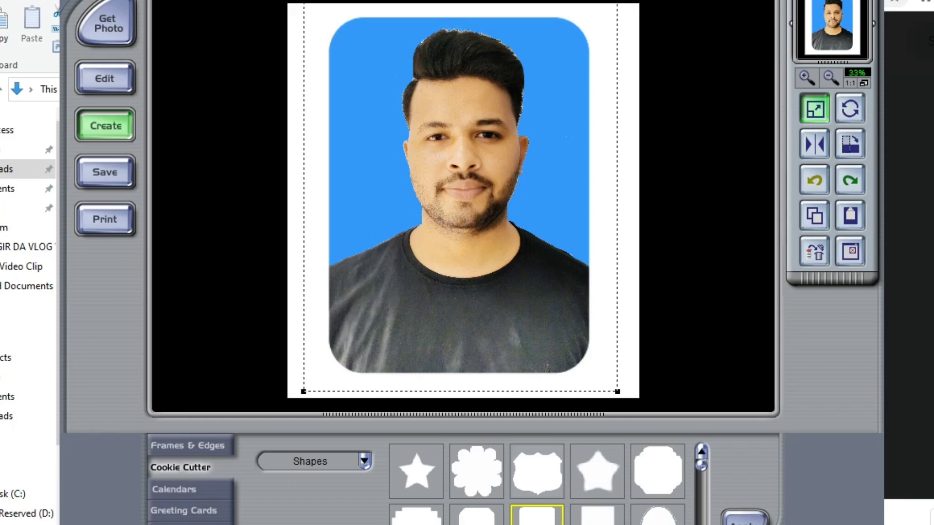
left_click(744, 518)
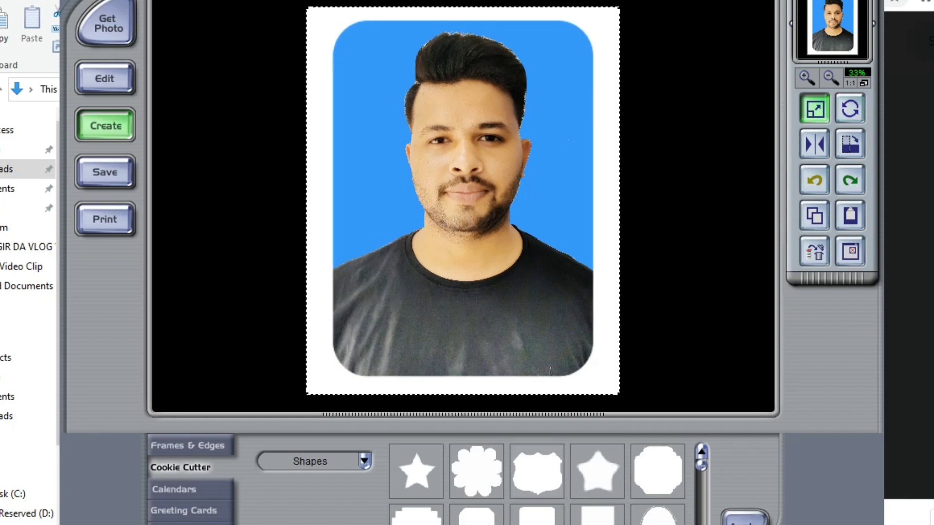
left_click(806, 77)
left_click(806, 77)
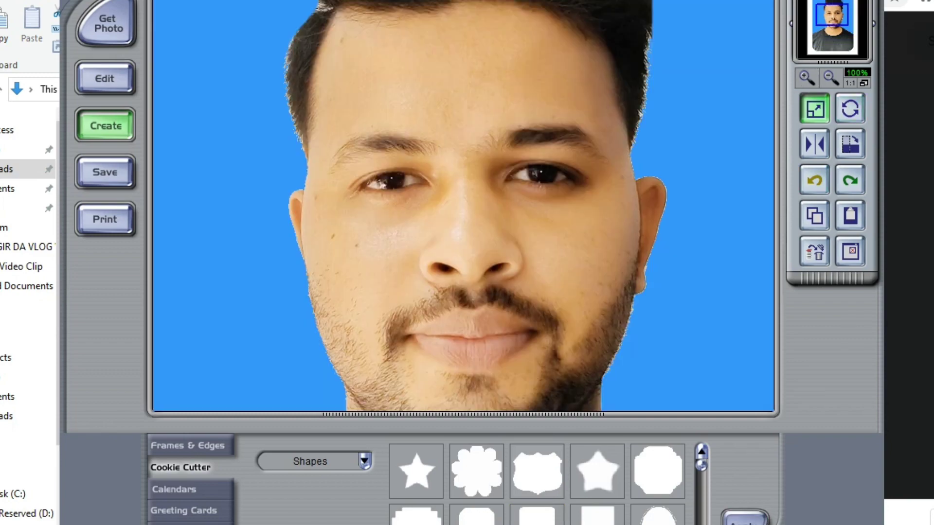
scroll(464, 206, "up", 5)
Step: Clone dark hair over the ragged top and upper-left hair edges with the Clone tool
left_click(105, 79)
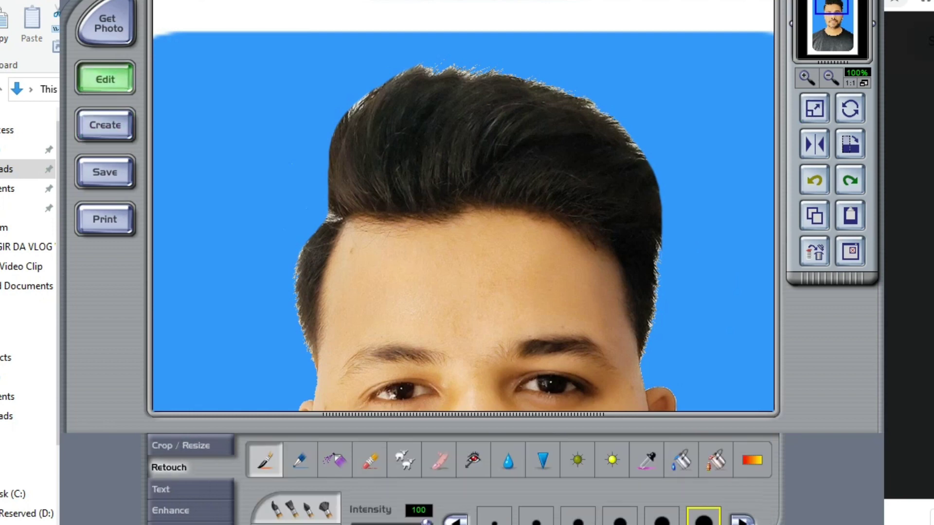
left_click(404, 460)
mouse_move(461, 76)
left_mouse_down()
mouse_move(574, 100)
mouse_move(608, 116)
mouse_move(637, 156)
left_mouse_up()
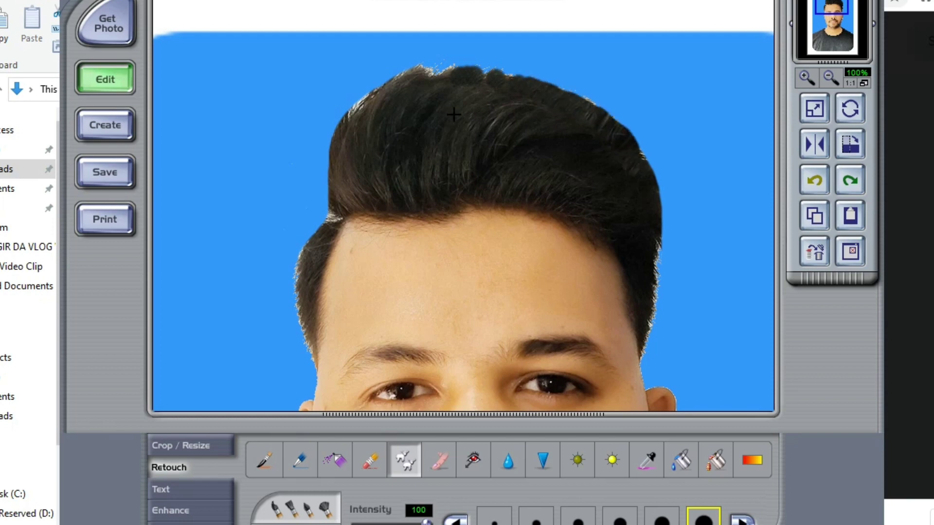
left_click_drag(424, 77, 442, 86)
left_click(414, 82)
left_click(352, 115)
left_click_drag(360, 111, 404, 79)
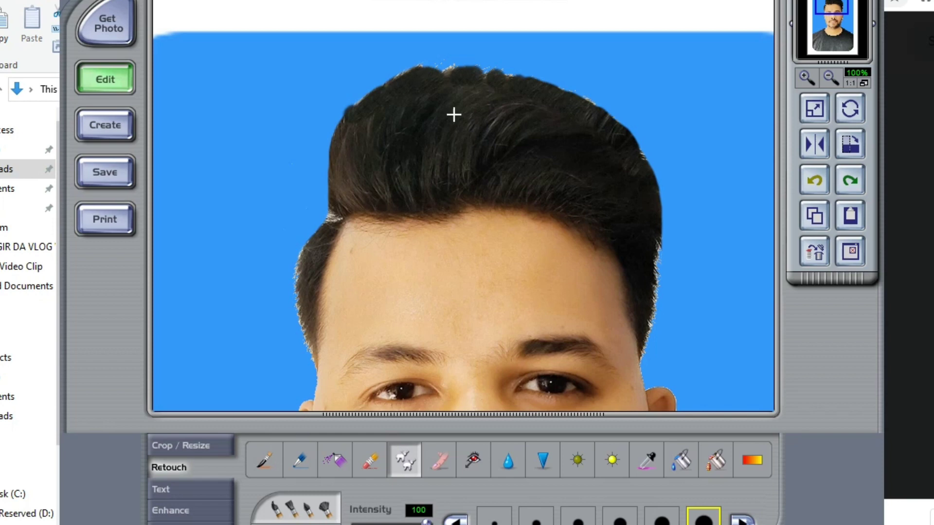
left_click(337, 220)
mouse_move(330, 232)
left_mouse_down()
mouse_move(312, 257)
mouse_move(303, 298)
left_mouse_up()
Step: With Intensity 58 and the smallest brush, clone hair down the left and right hair edges
left_click_drag(427, 523, 398, 523)
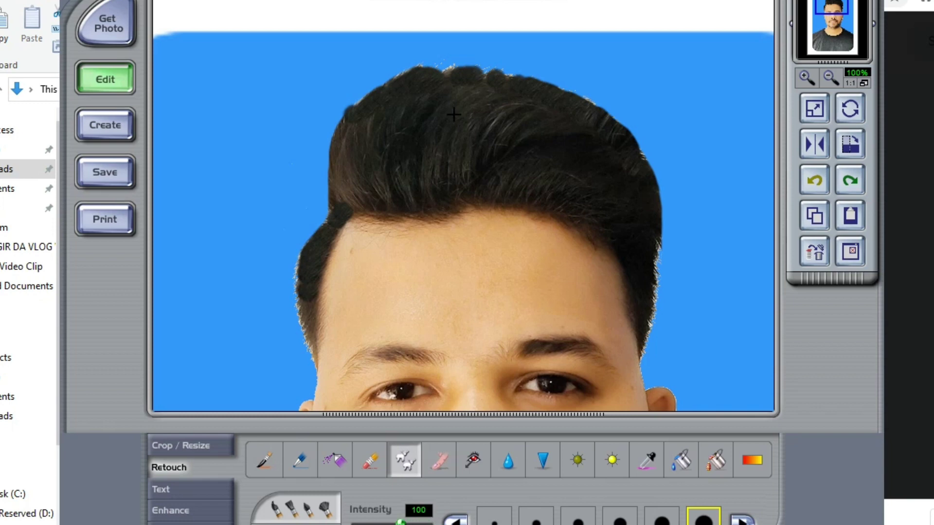
left_click(494, 519)
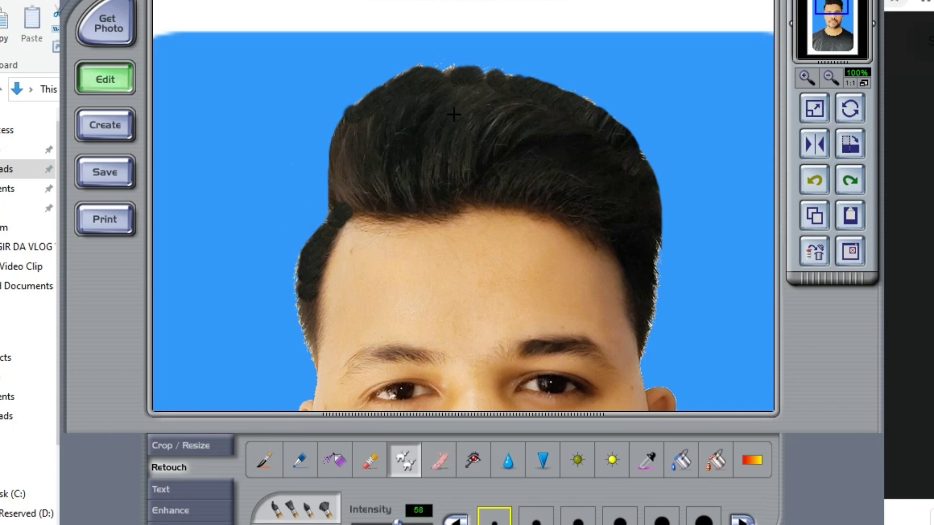
left_click_drag(296, 263, 307, 347)
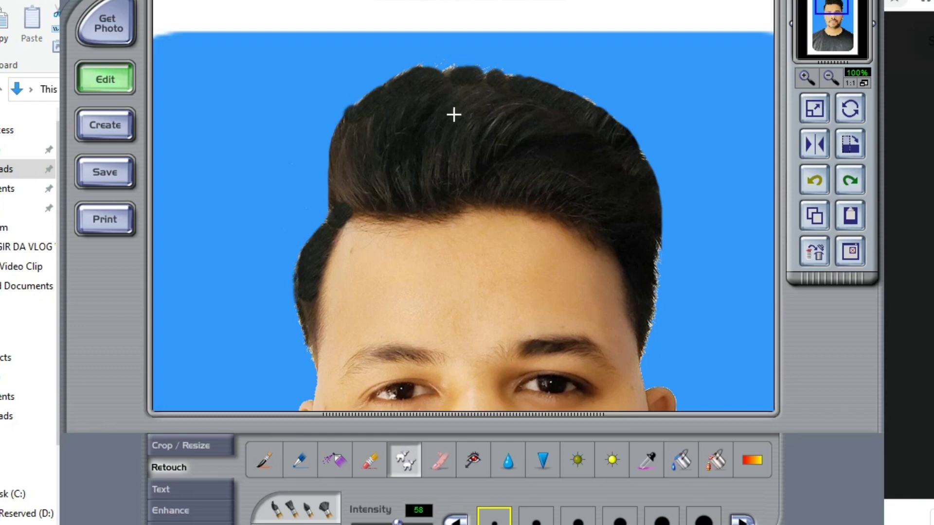
left_click_drag(660, 245, 655, 291)
left_click_drag(659, 249, 652, 332)
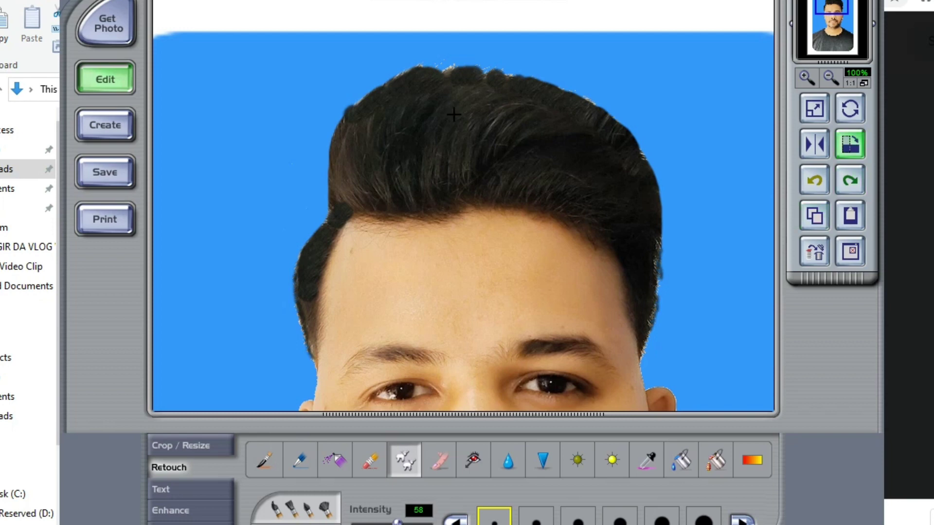
left_click(831, 77)
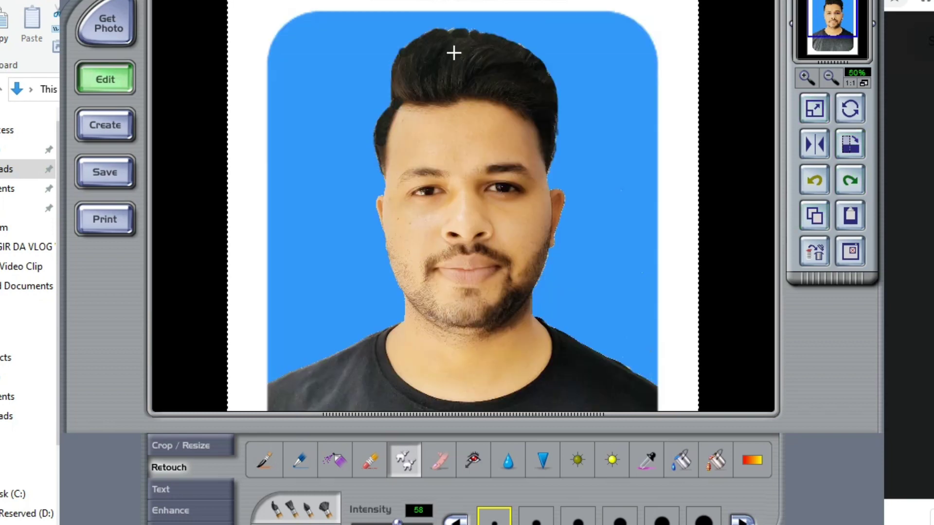
Step: Zoom out to 33% and open the empty 6x6 One-Size Photos print sheet layout
left_click(831, 77)
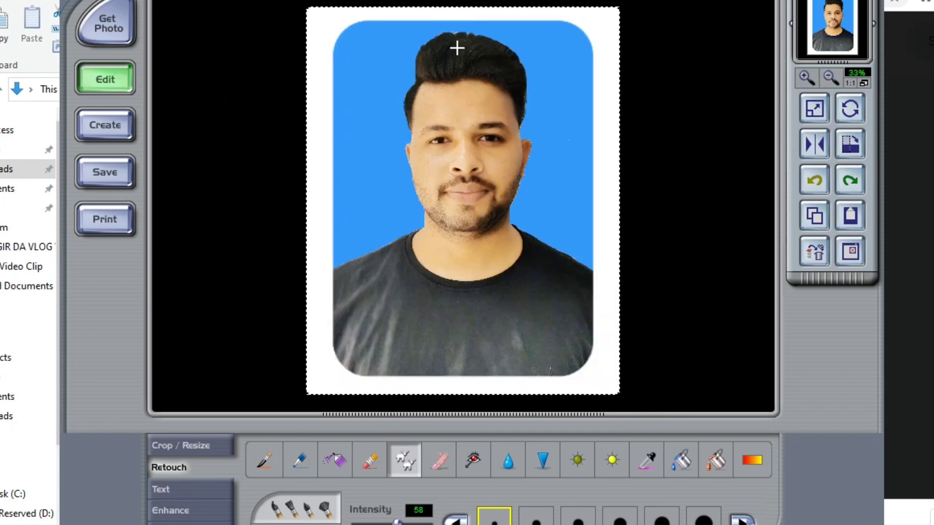
left_click(105, 172)
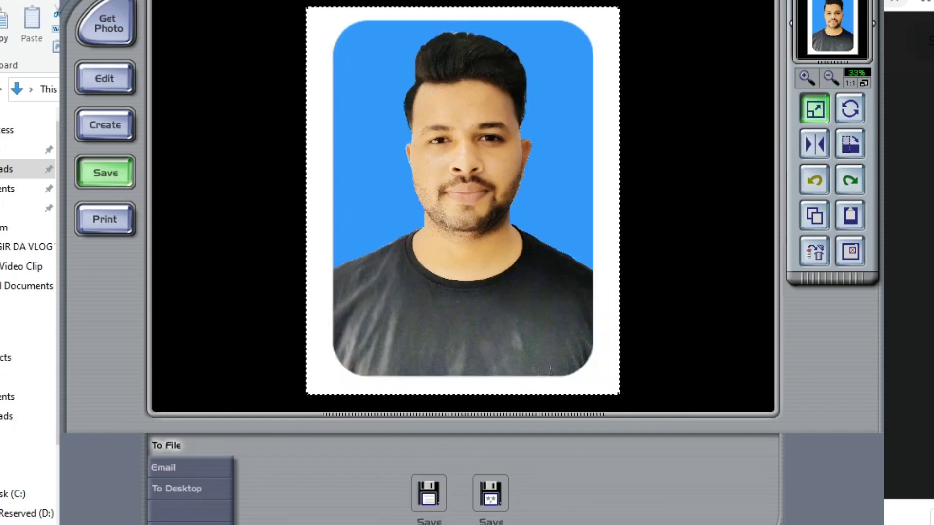
left_click(106, 219)
left_click(463, 493)
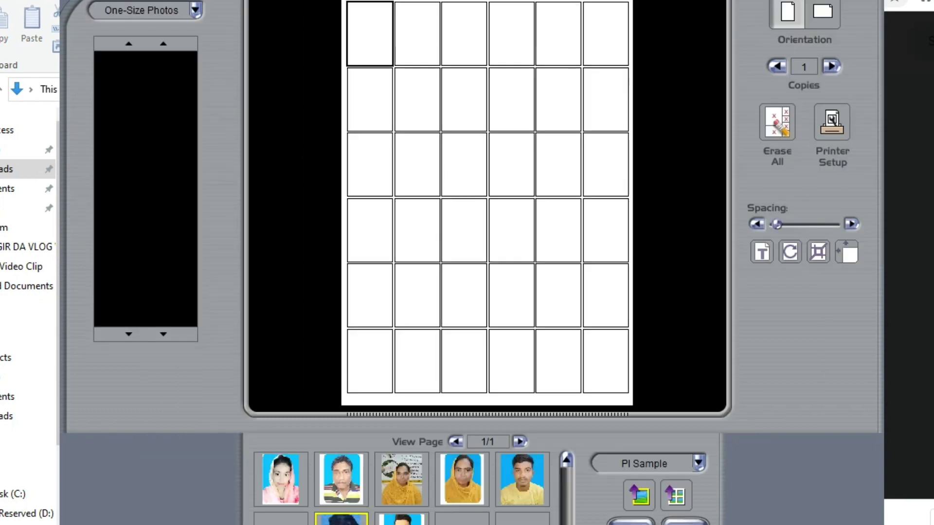